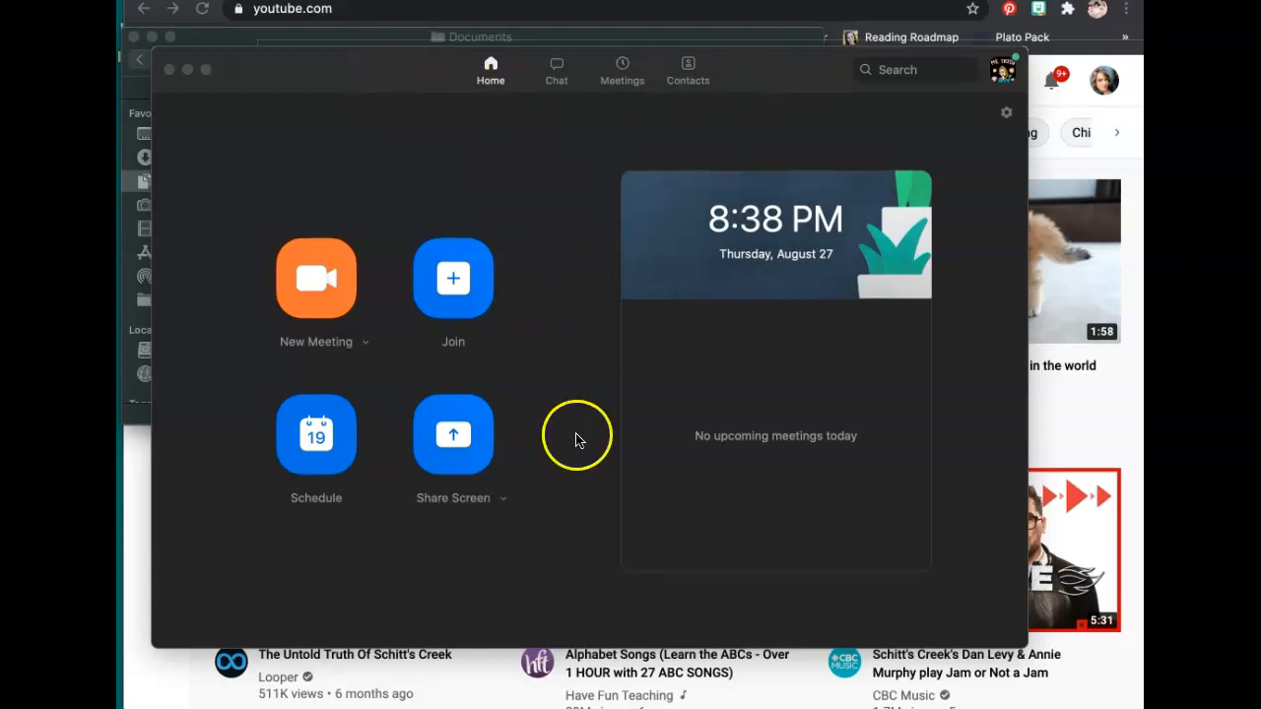
# Set a new scheduled Zoom meeting to record automatically on the local computer, and cancel scheduling it
pyautogui.click(319, 444)
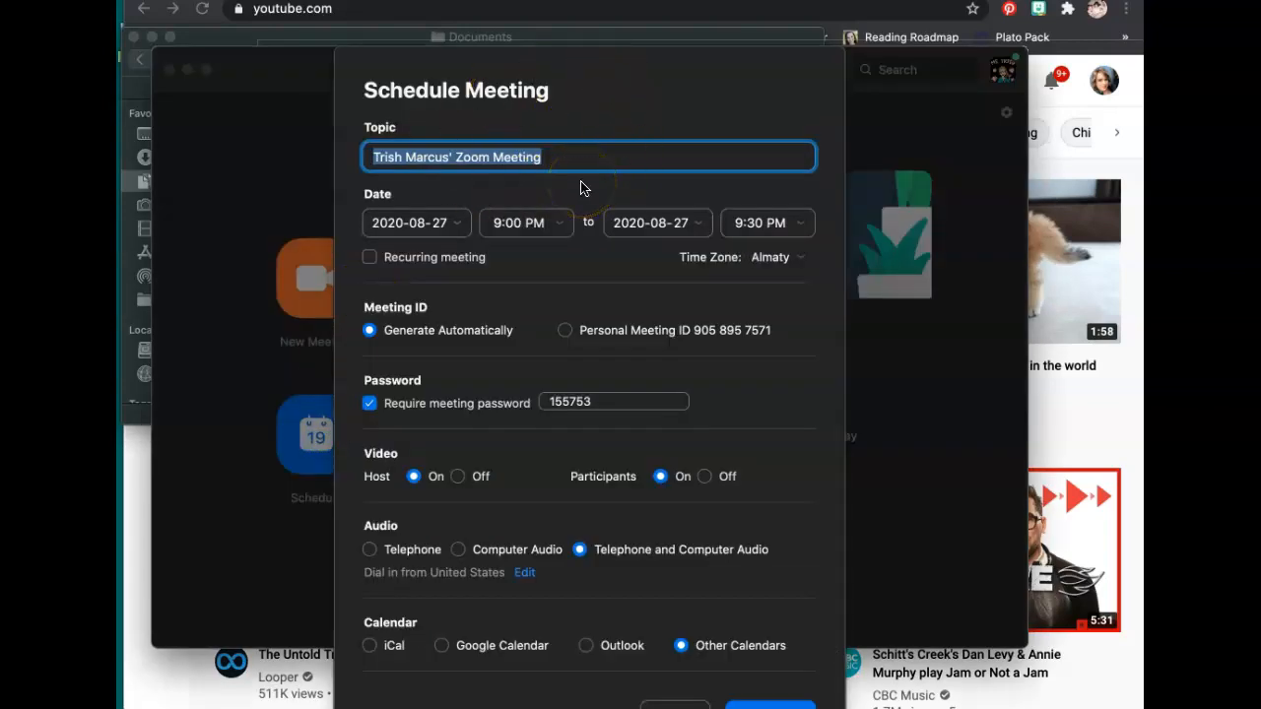
pyautogui.scroll(-3, 510, 278)
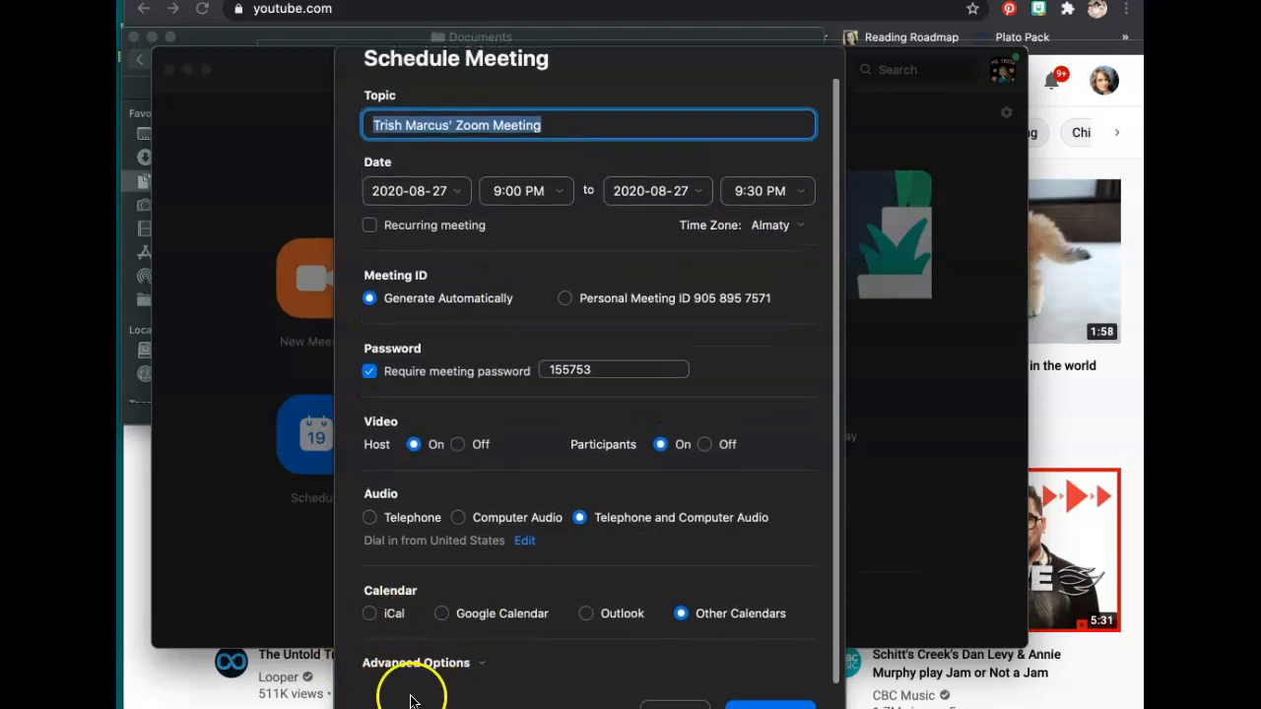
pyautogui.click(421, 663)
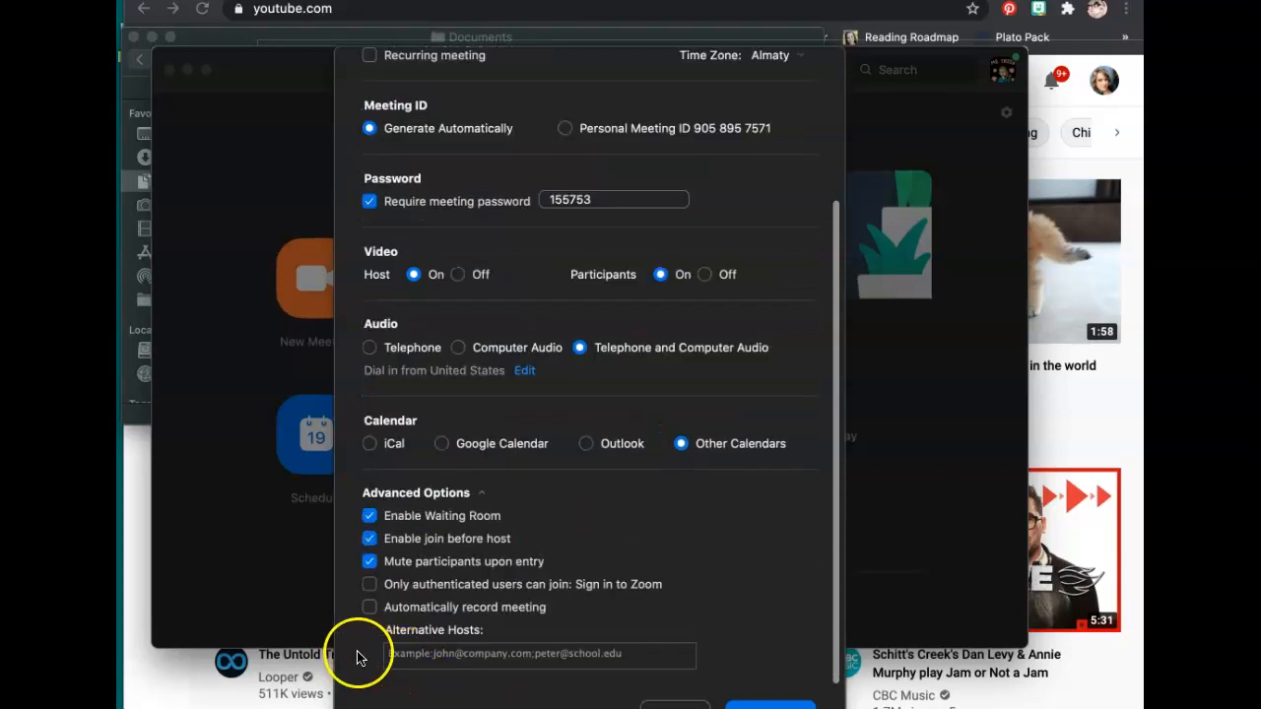
pyautogui.click(371, 610)
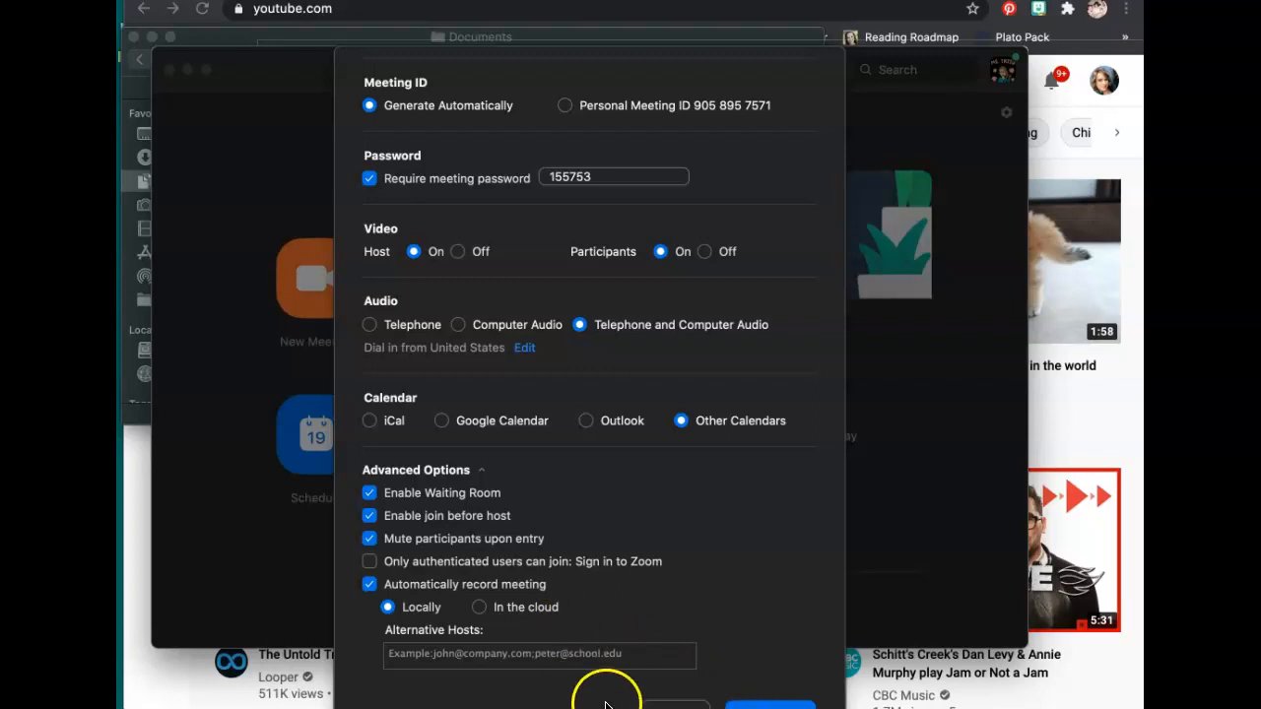
pyautogui.click(675, 706)
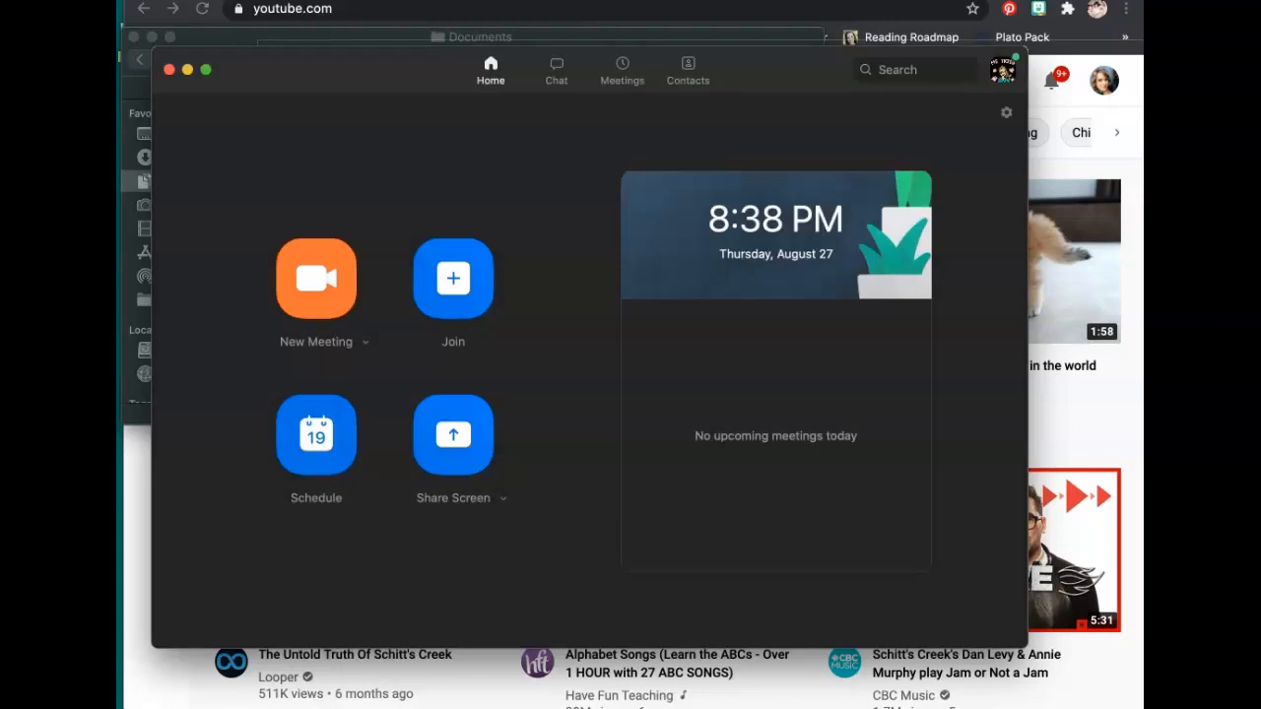
# Close the Zoom window and open the Zoom recordings folder inside Documents in Finder
pyautogui.click(170, 69)
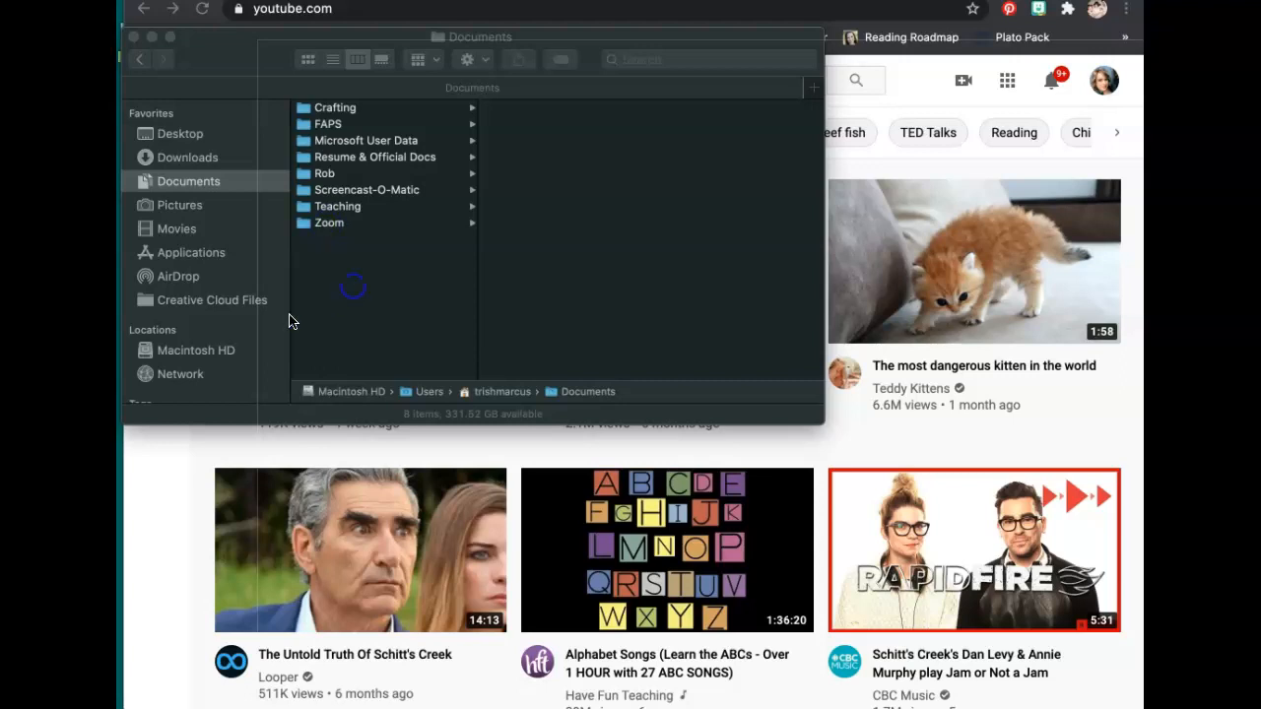
pyautogui.click(237, 385)
pyautogui.click(332, 221)
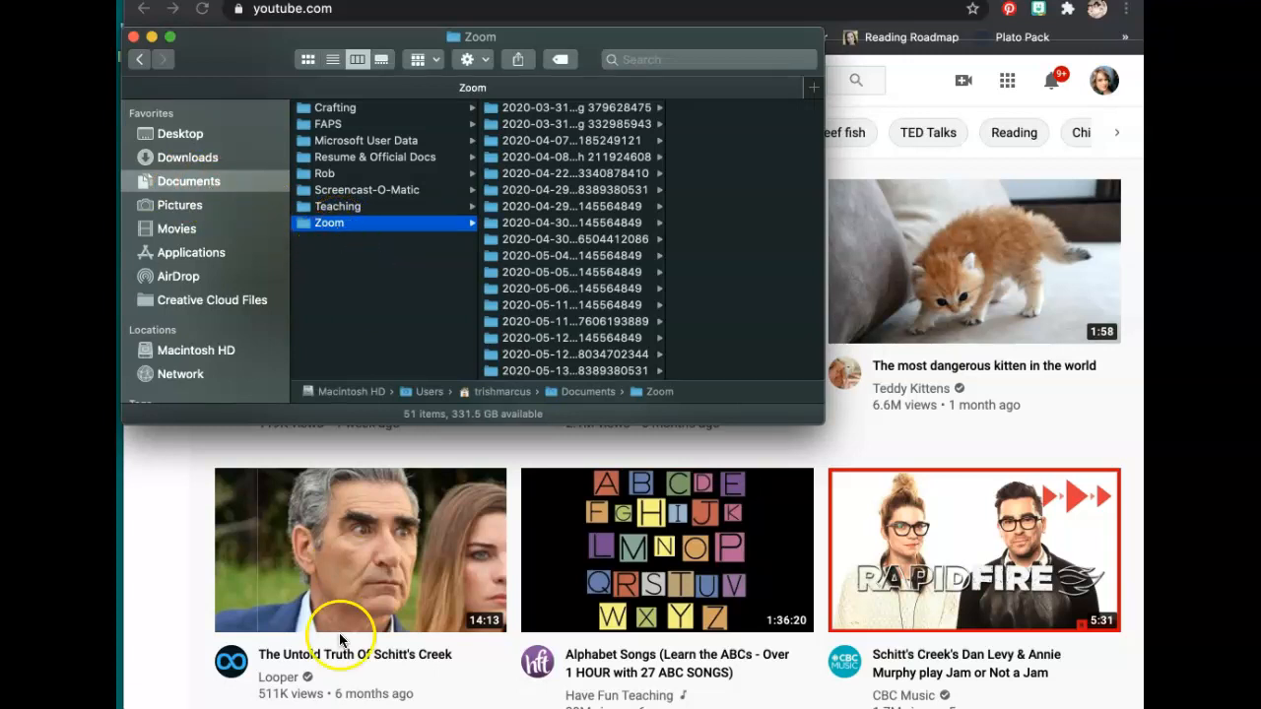
pyautogui.click(672, 60)
pyautogui.click(329, 224)
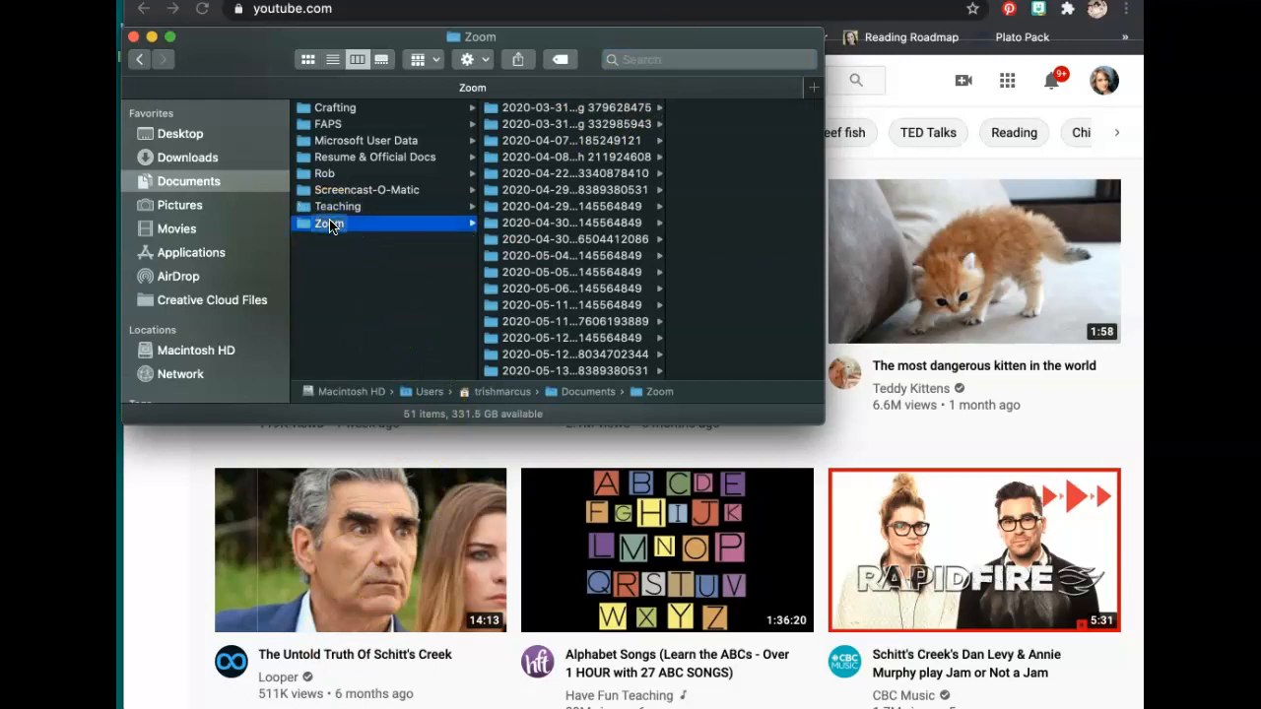
# Find the 2020-08-27 Grade 1 Meet The Teacher recording folder and select its zoom_0.mp4 file
pyautogui.scroll(-5, 570, 120)
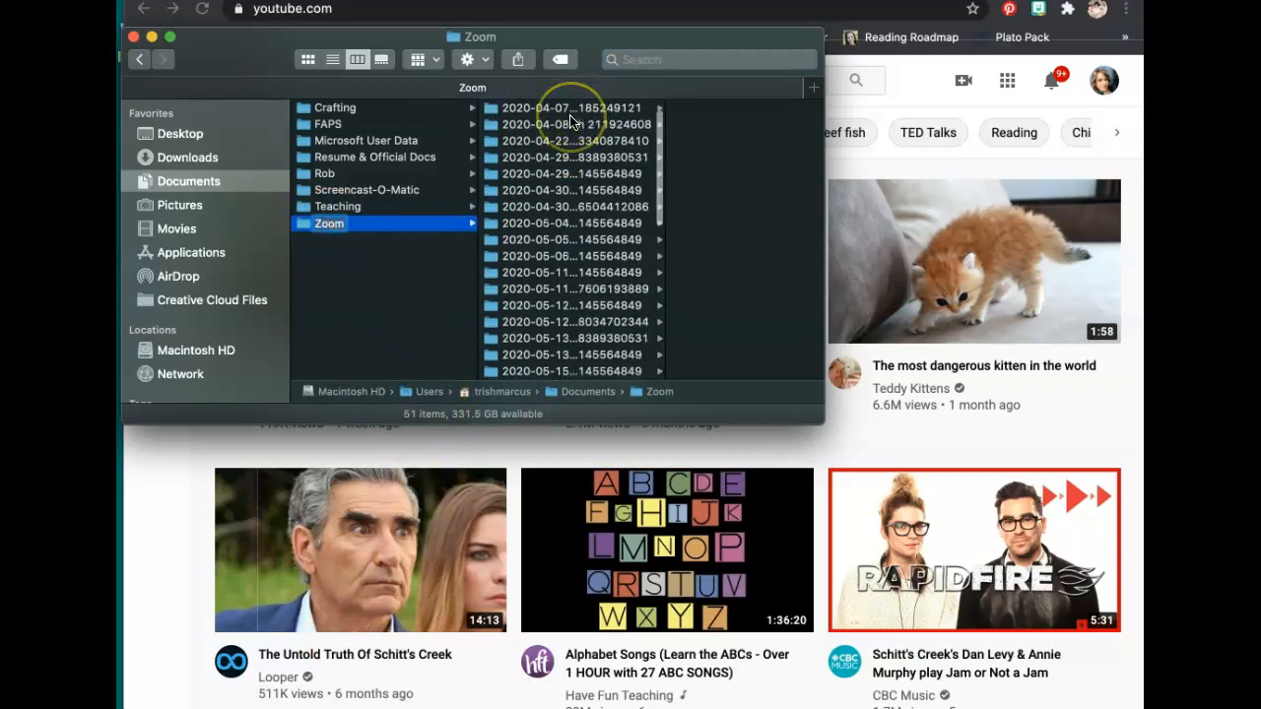
pyautogui.scroll(-10, 570, 118)
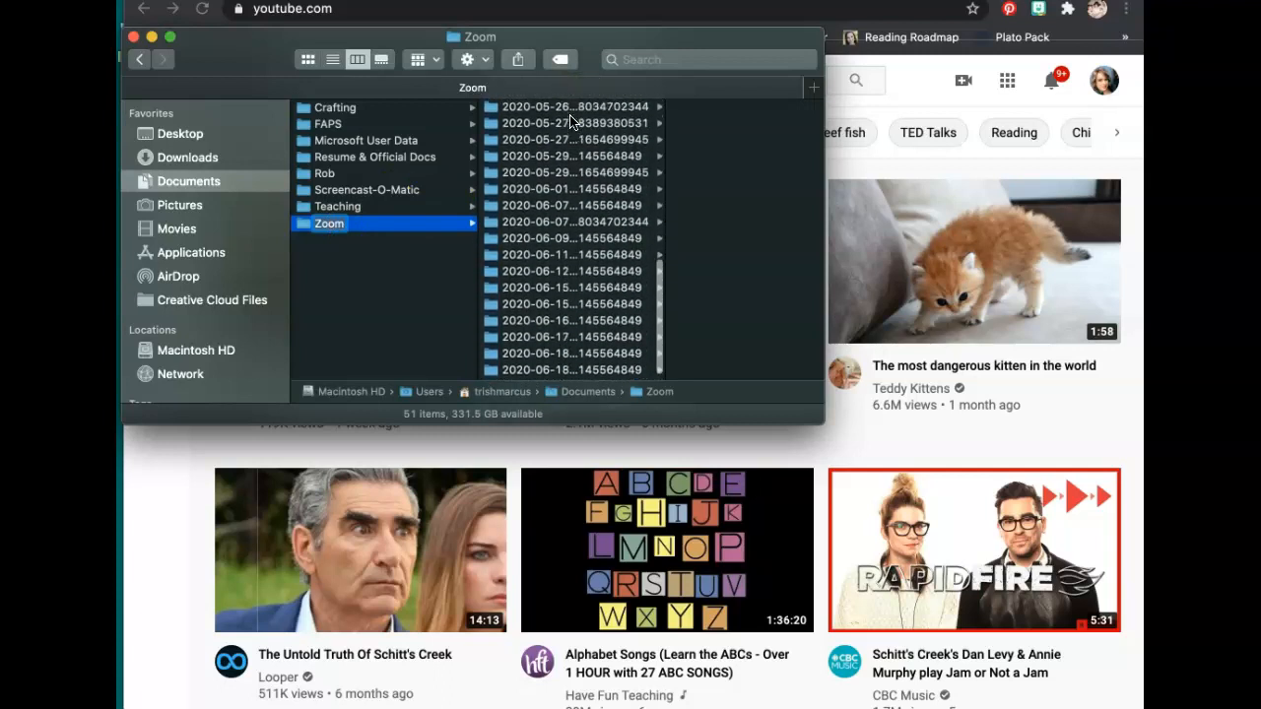
pyautogui.scroll(10, 570, 120)
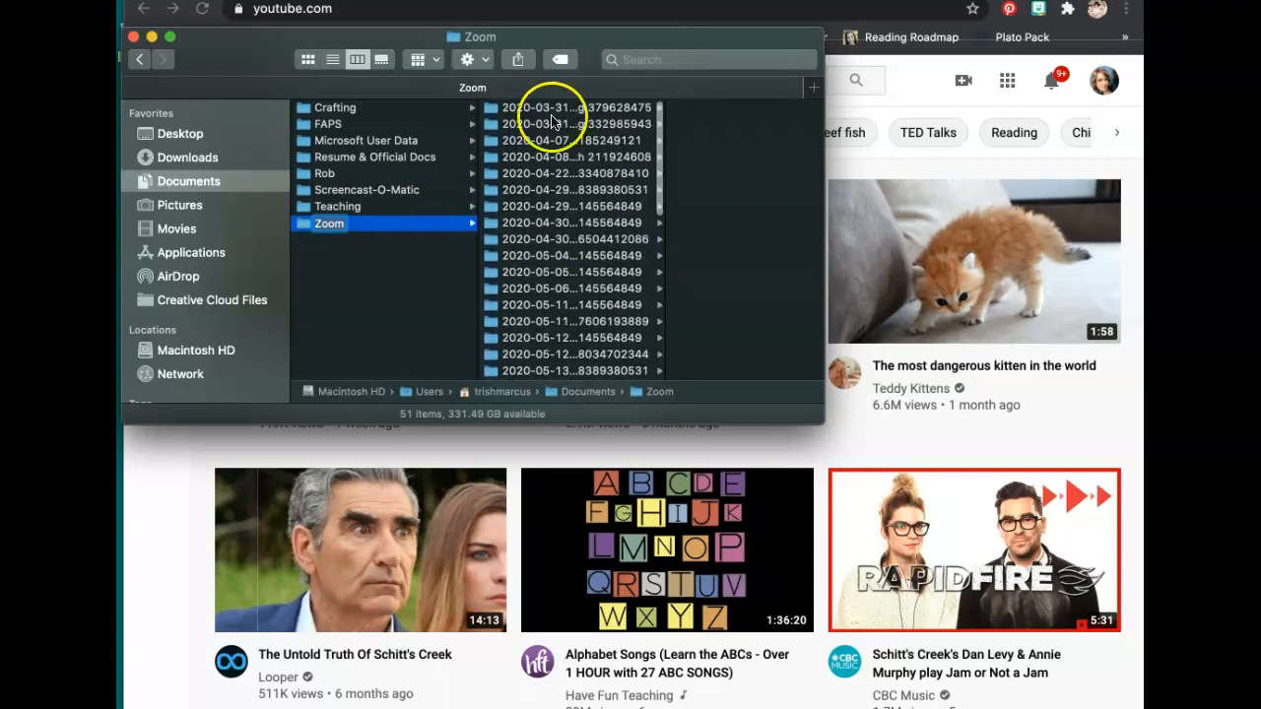
pyautogui.scroll(-10, 547, 288)
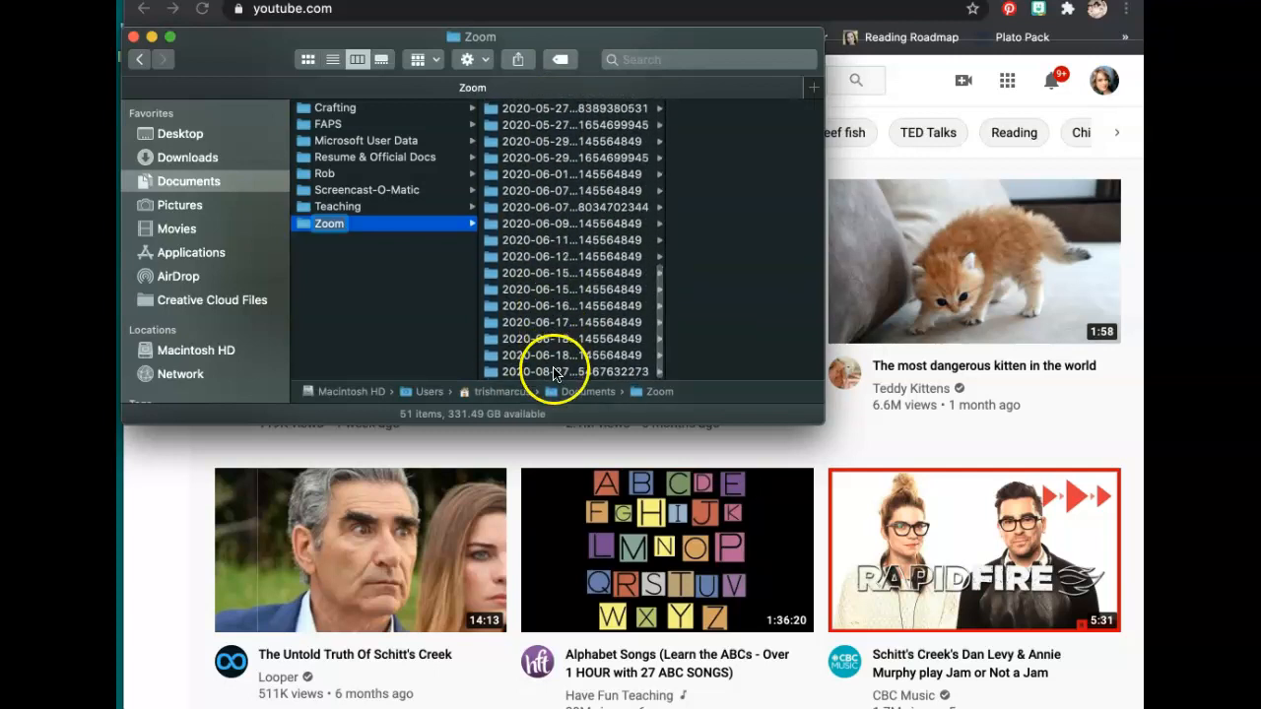
pyautogui.click(540, 378)
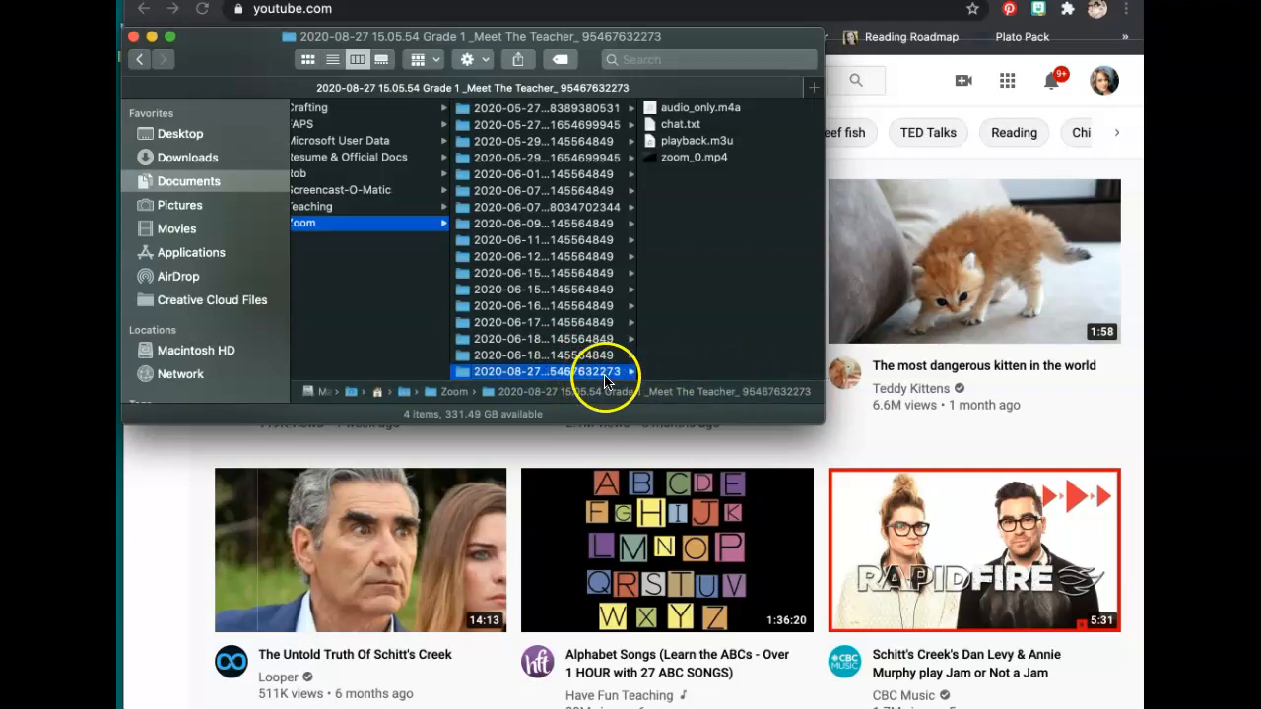
pyautogui.click(694, 160)
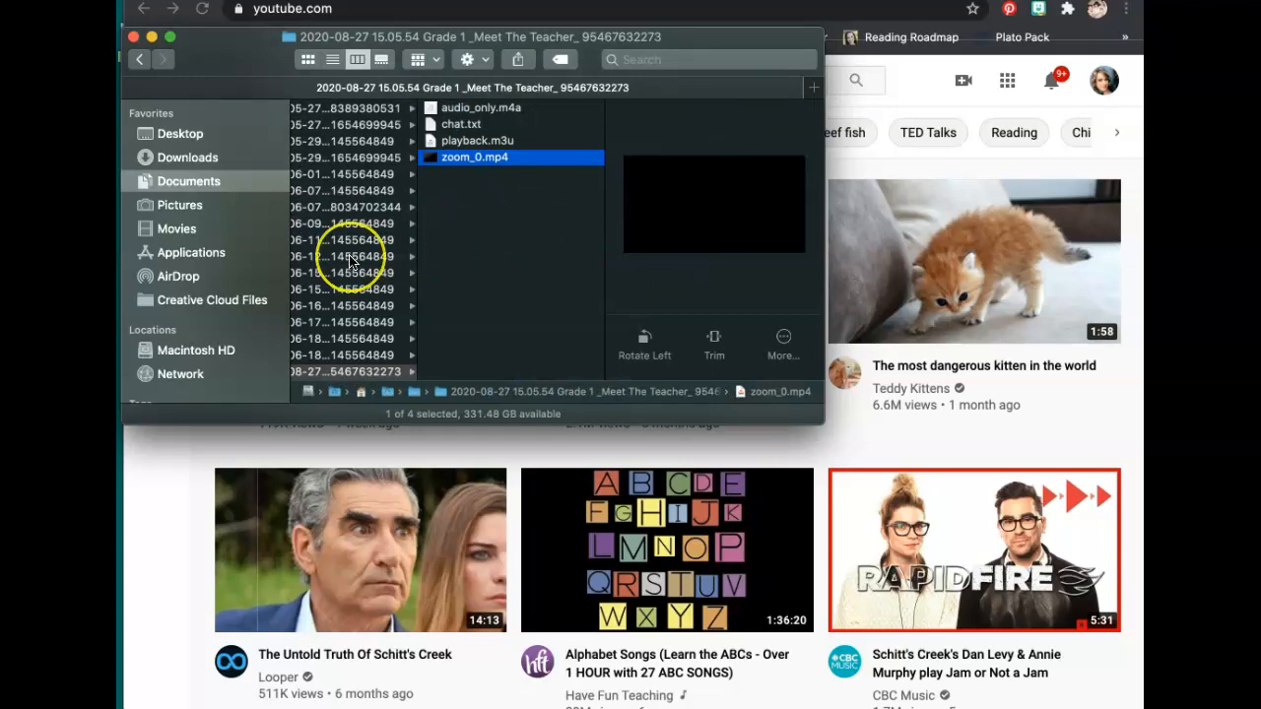
pyautogui.hscroll(-5, 355, 266)
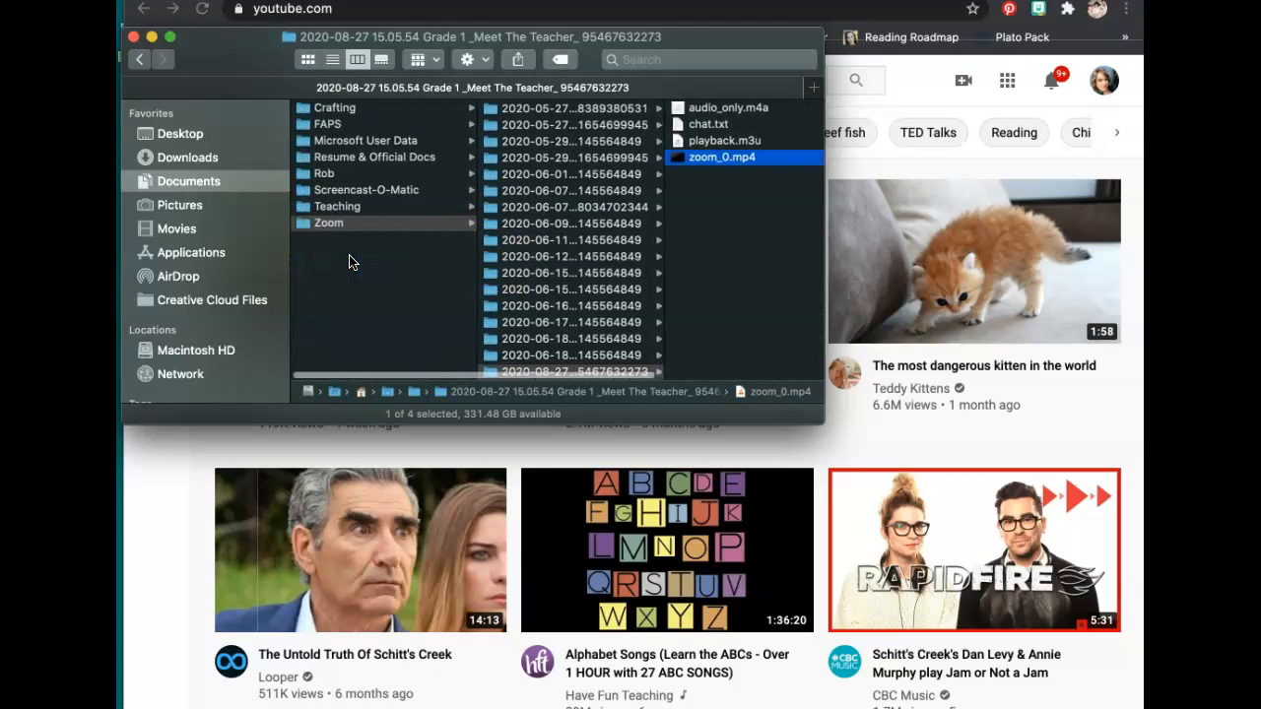
pyautogui.click(329, 224)
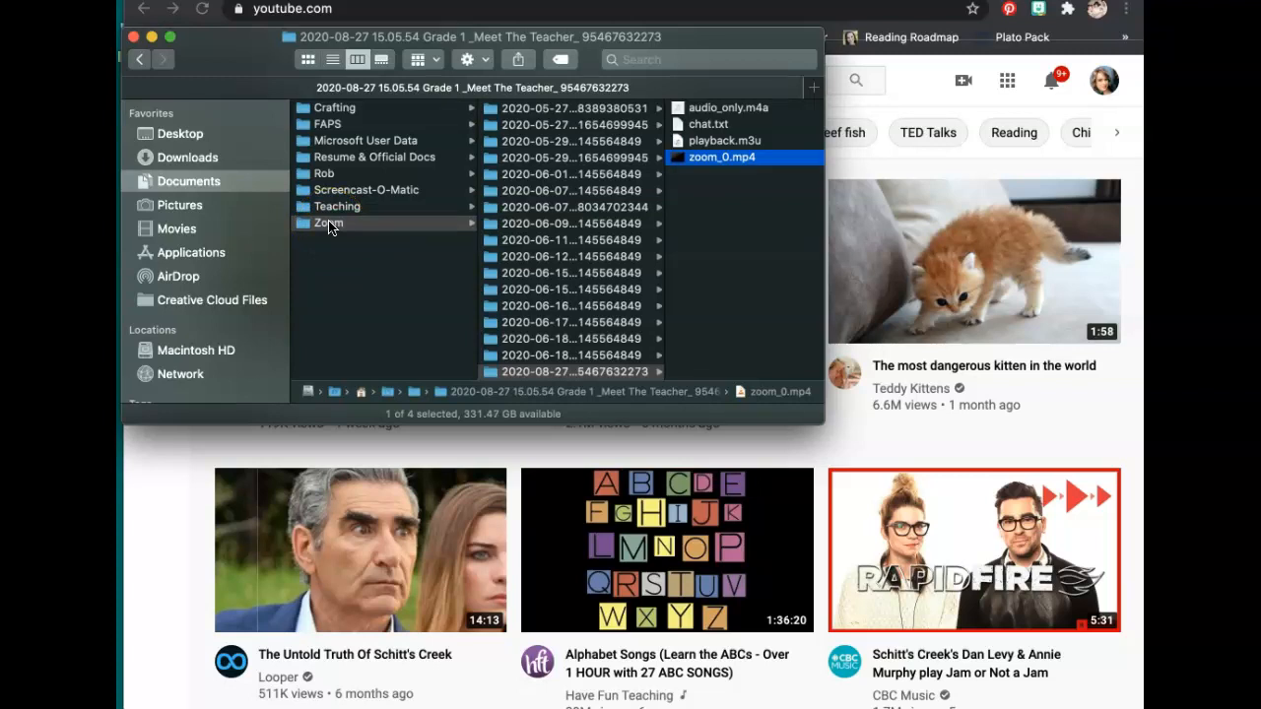
pyautogui.scroll(-2, 542, 136)
# Switch to YouTube in the browser and open the account's own channel page
pyautogui.press('super+Tab')
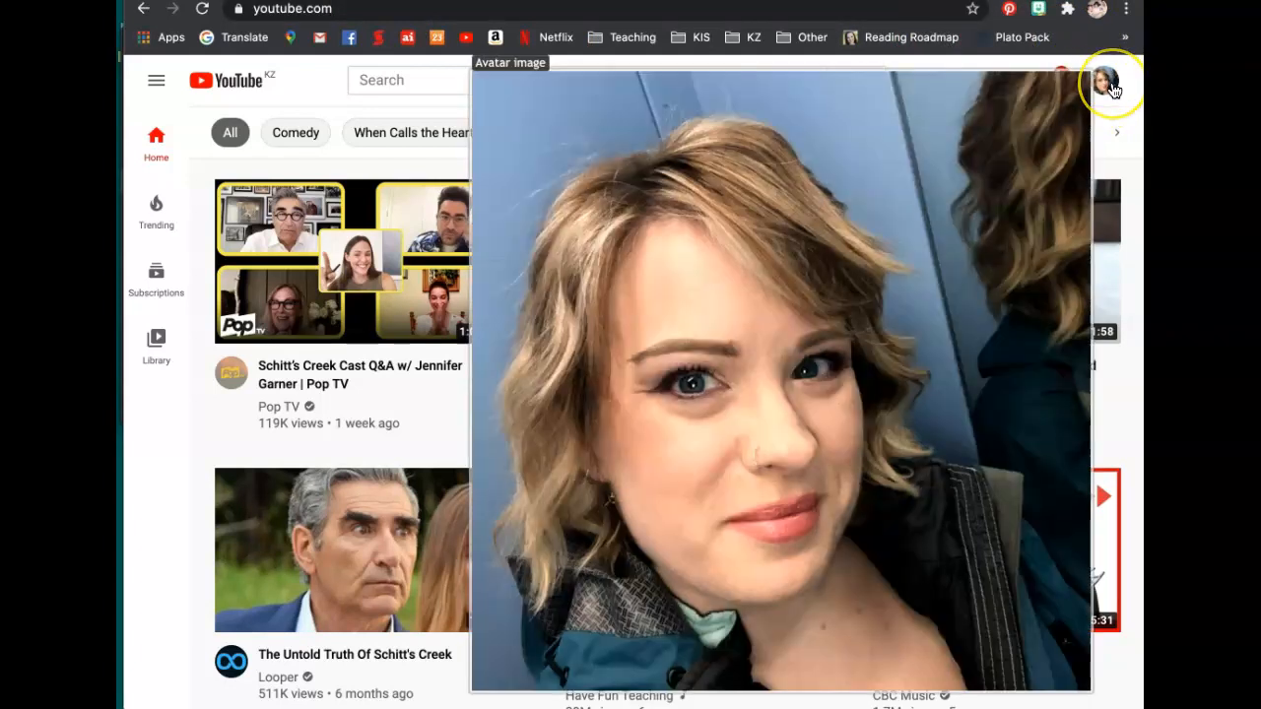
pyautogui.click(1111, 89)
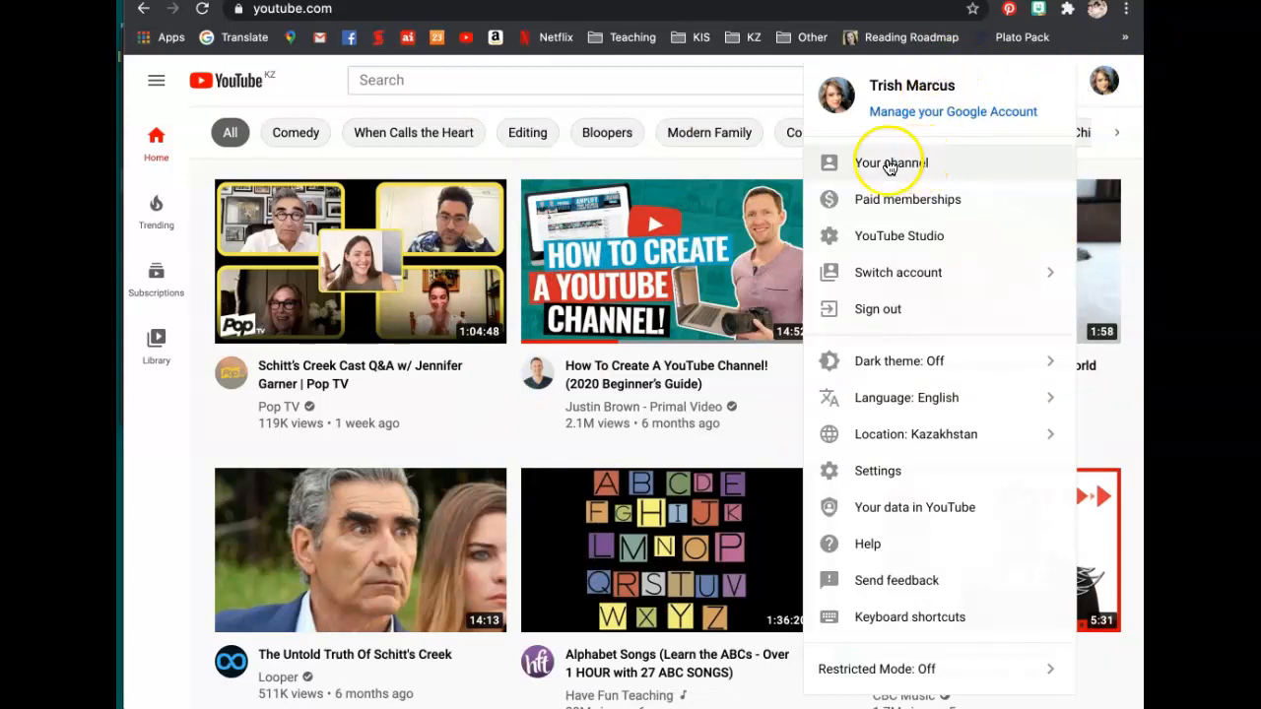
pyautogui.click(949, 169)
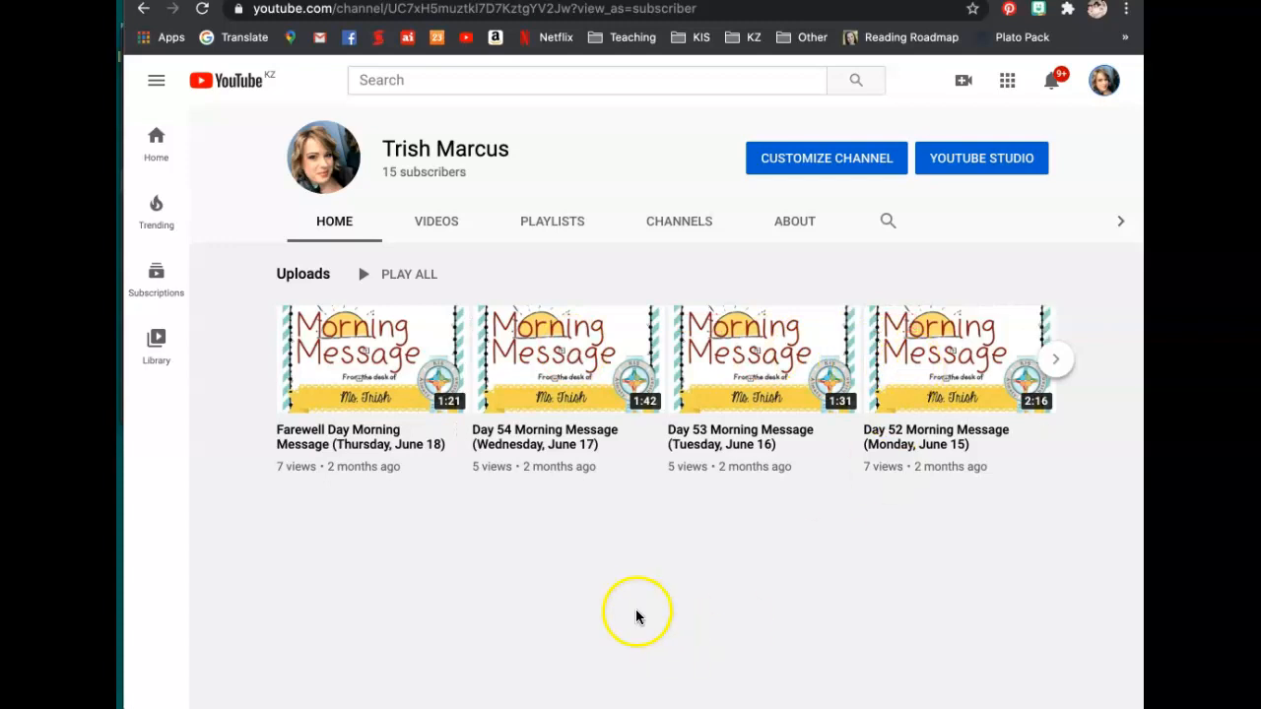
# Look through all the videos uploaded to the channel
pyautogui.scroll(-2, 629, 607)
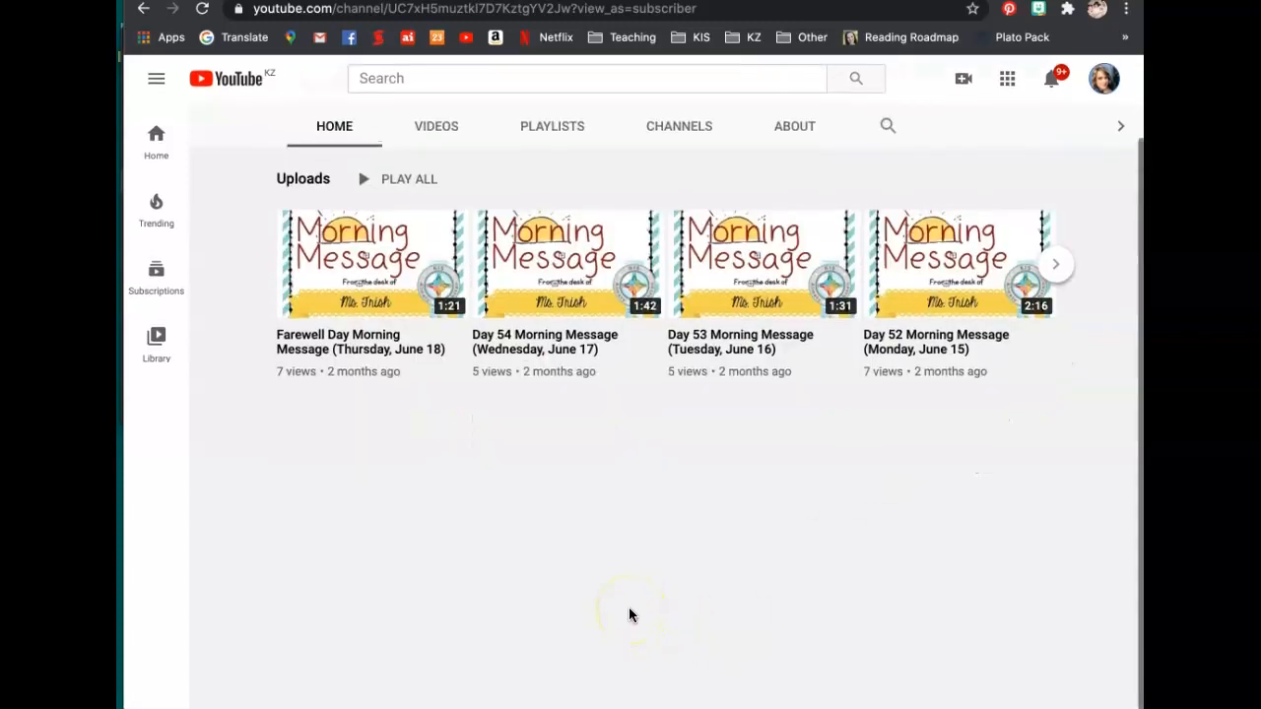
pyautogui.scroll(2, 629, 607)
pyautogui.click(438, 219)
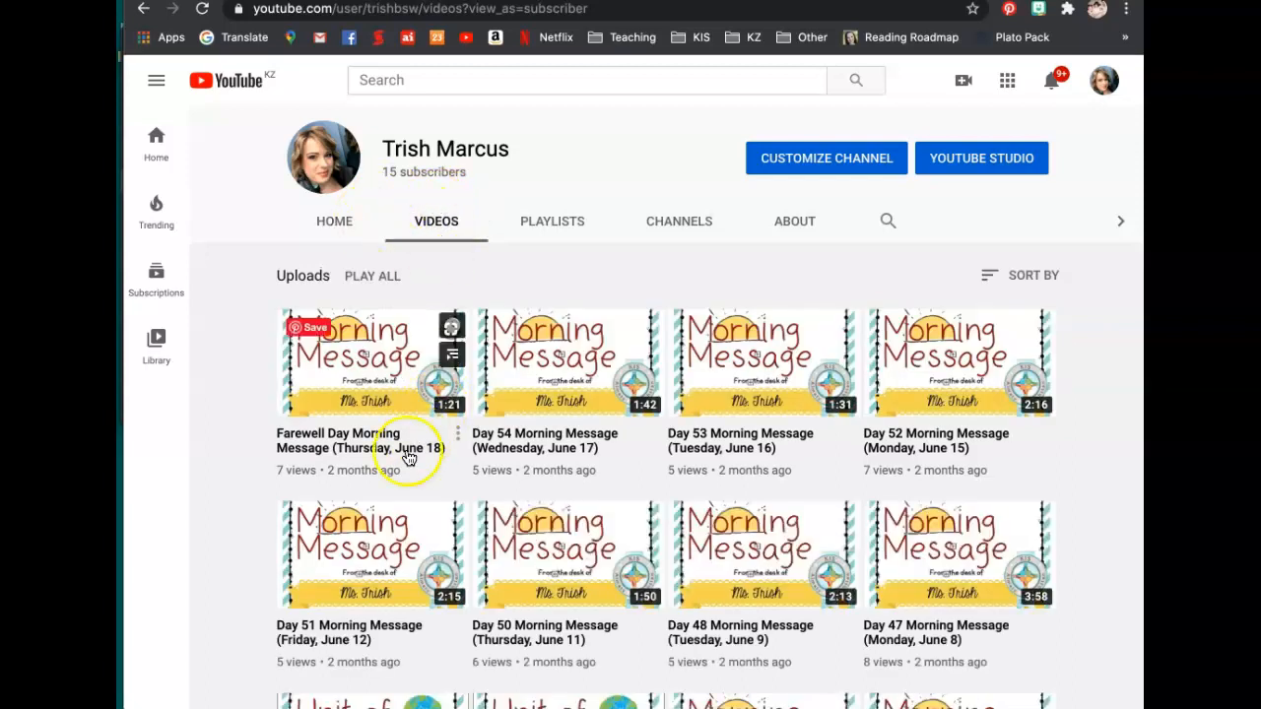
pyautogui.scroll(-3, 409, 458)
pyautogui.scroll(-5, 409, 458)
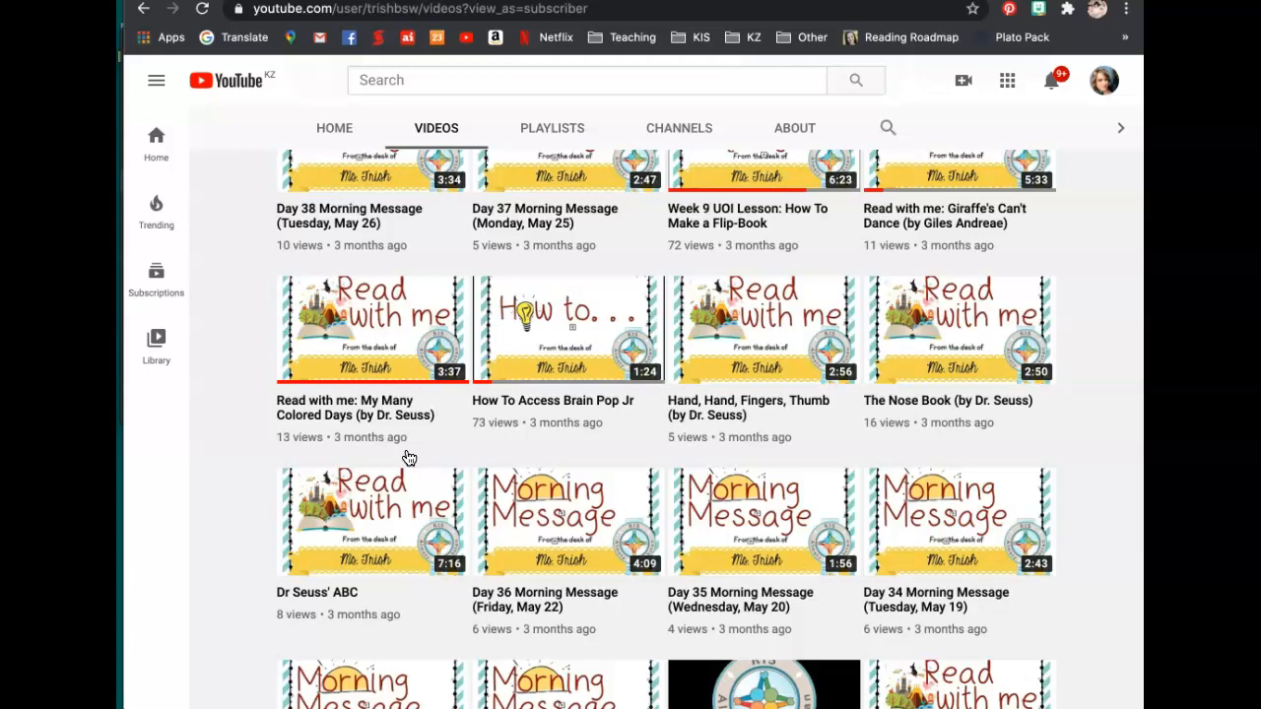
pyautogui.scroll(10, 409, 458)
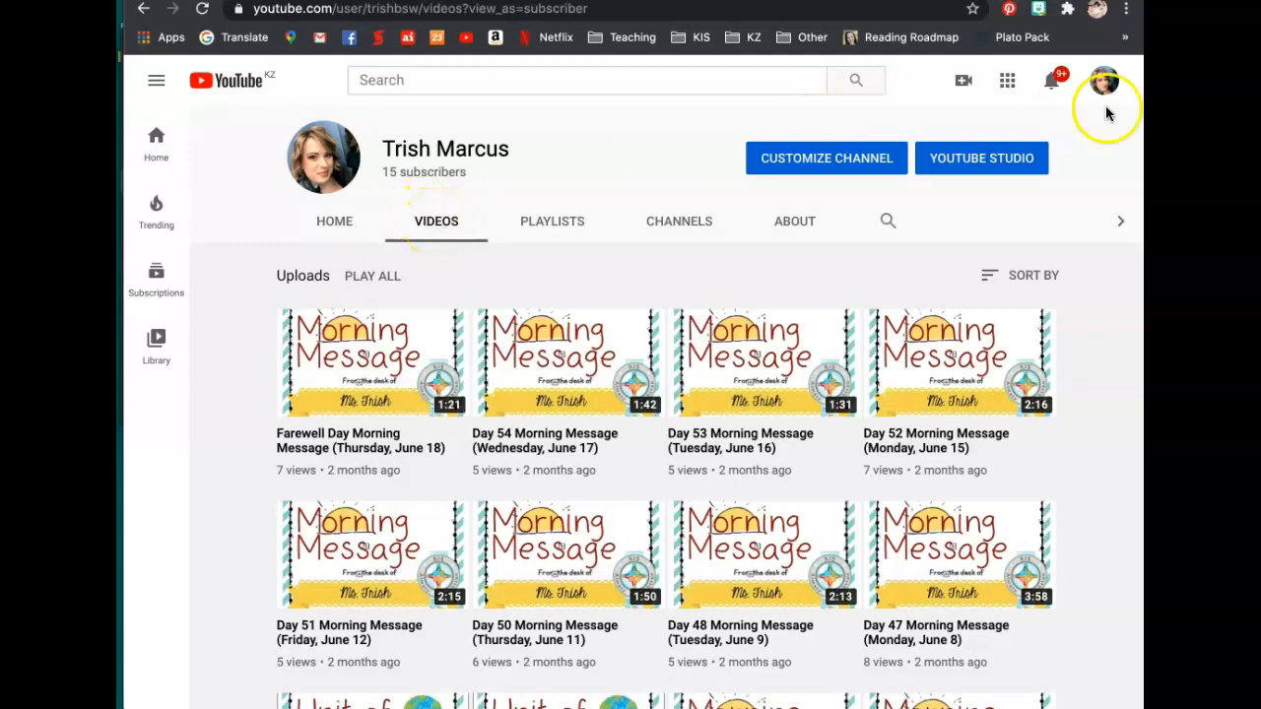
# Start a video upload, search the computer for "zoom" in the file chooser and open the Zoom folder
pyautogui.click(964, 83)
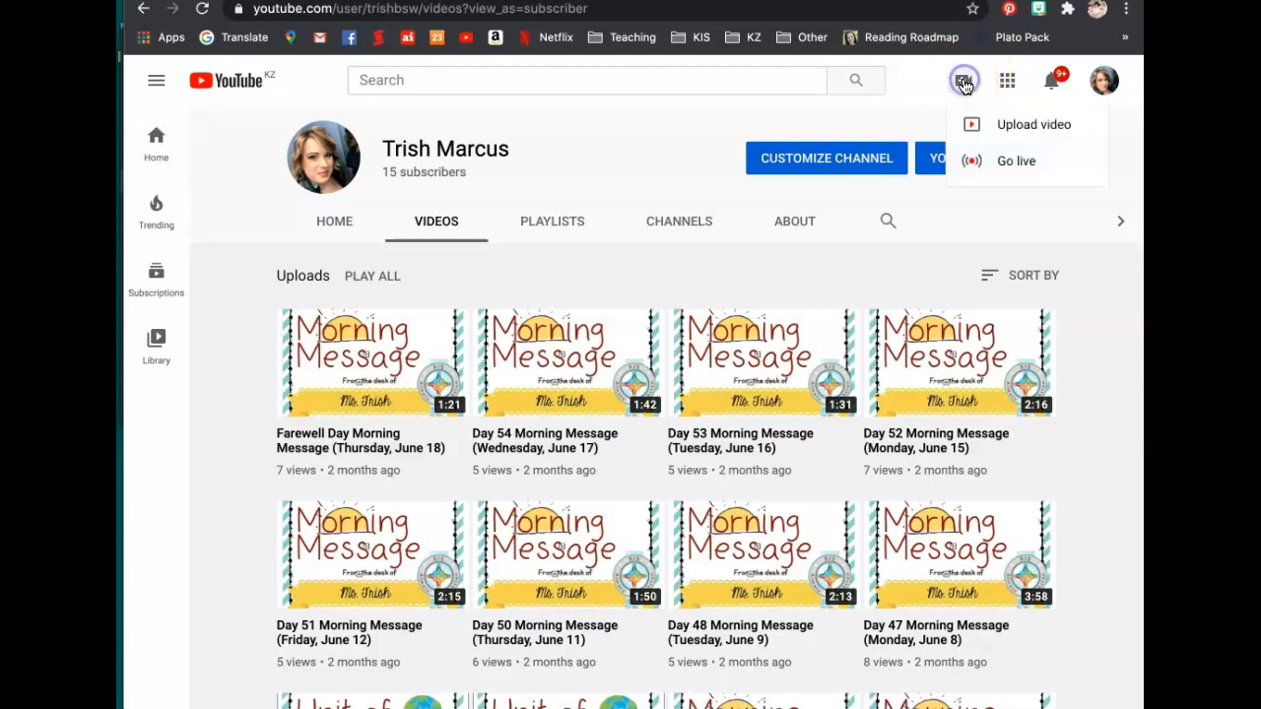
pyautogui.click(997, 126)
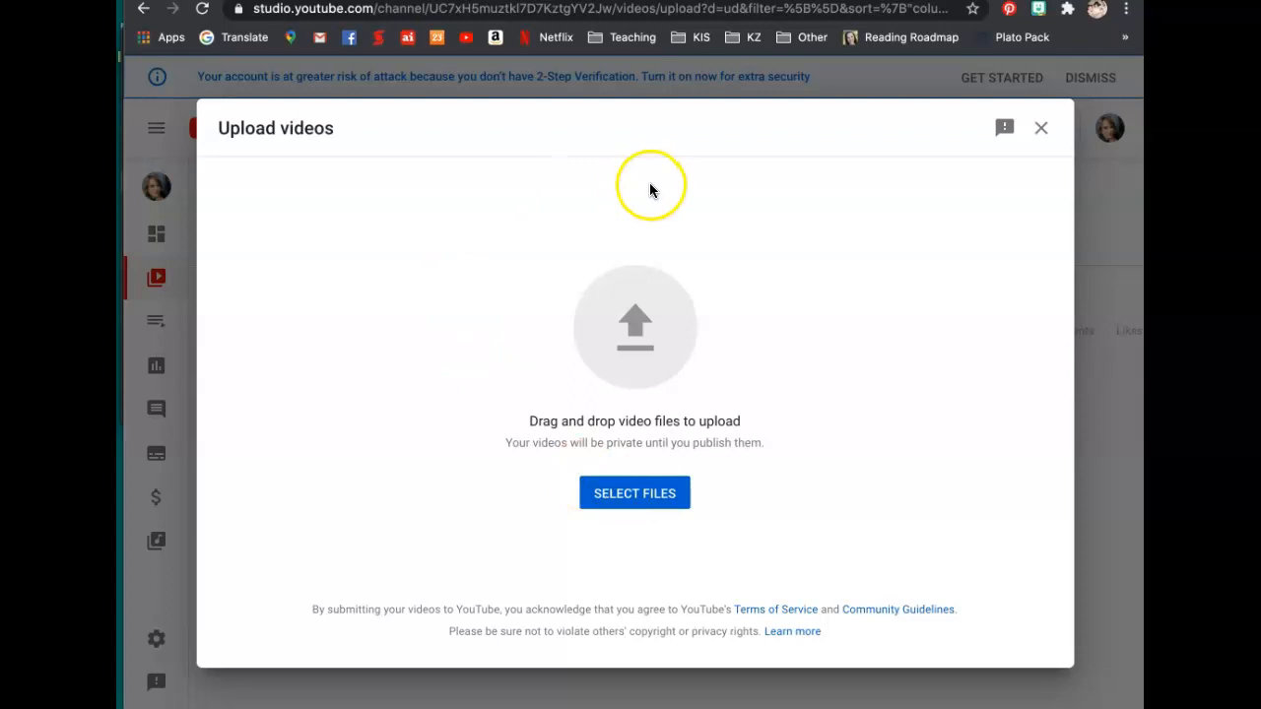
pyautogui.click(640, 504)
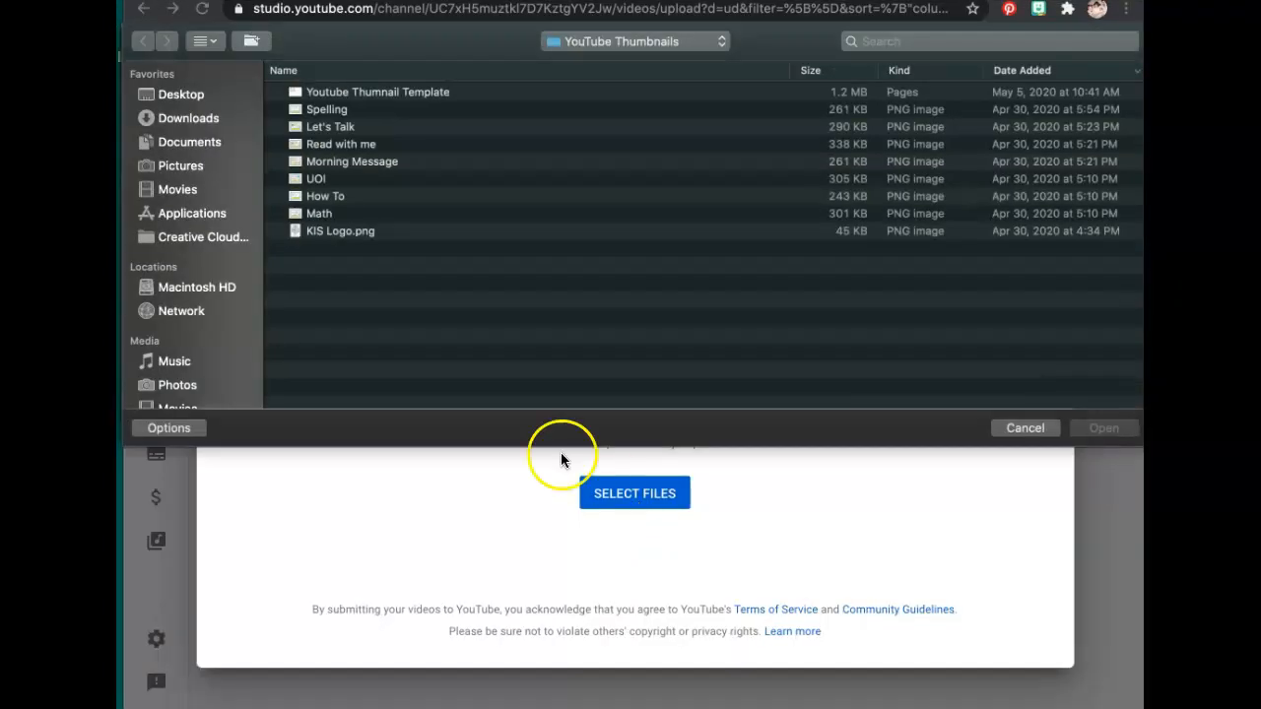
pyautogui.click(874, 43)
pyautogui.write('zo')
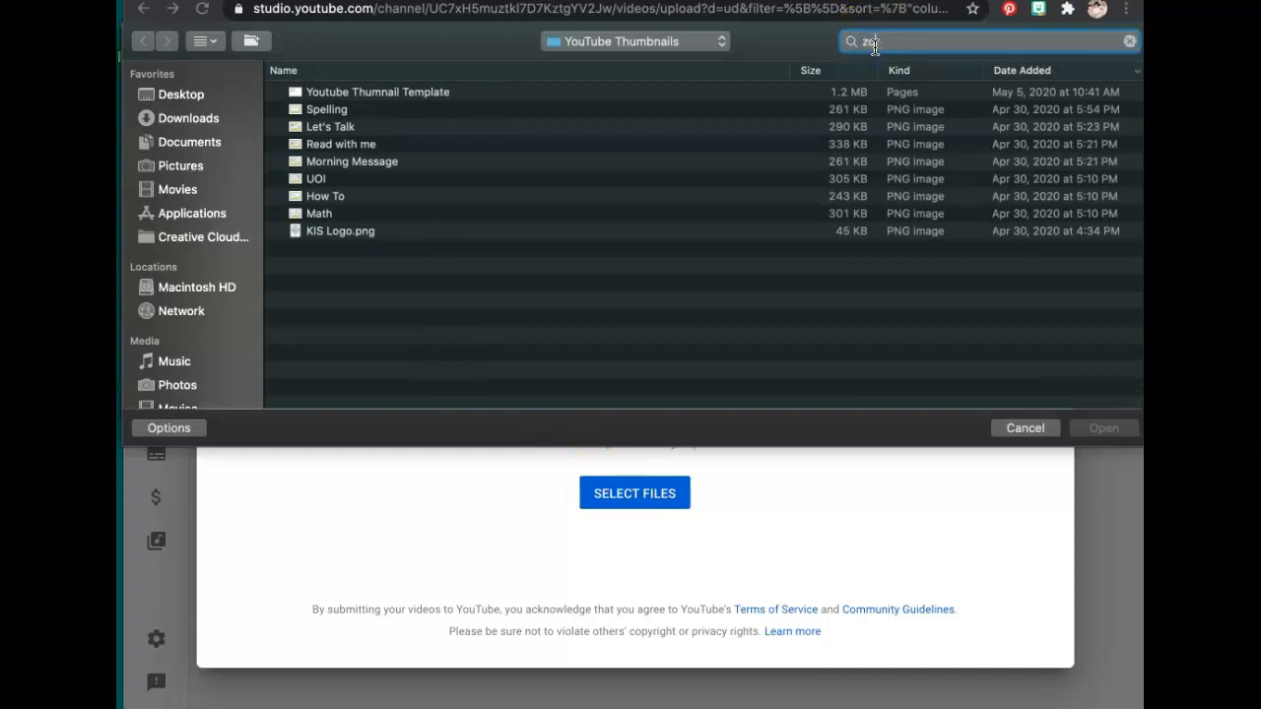
pyautogui.write('om')
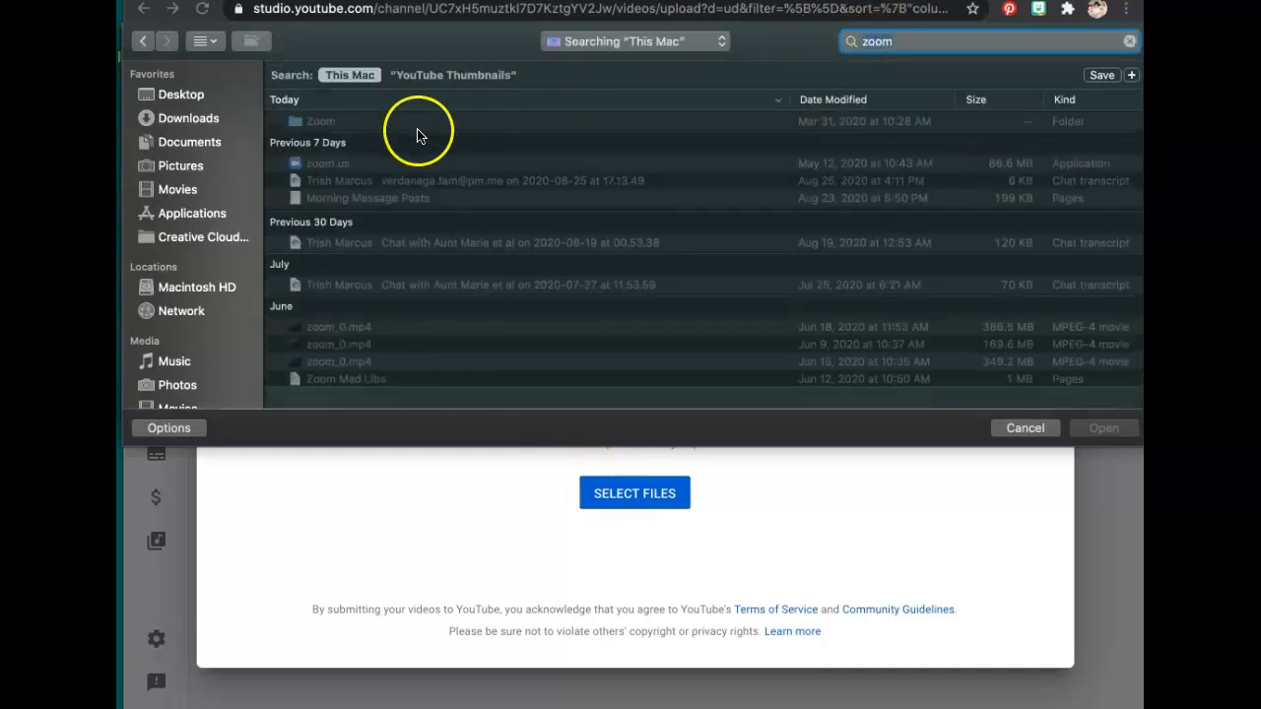
pyautogui.doubleClick(320, 122)
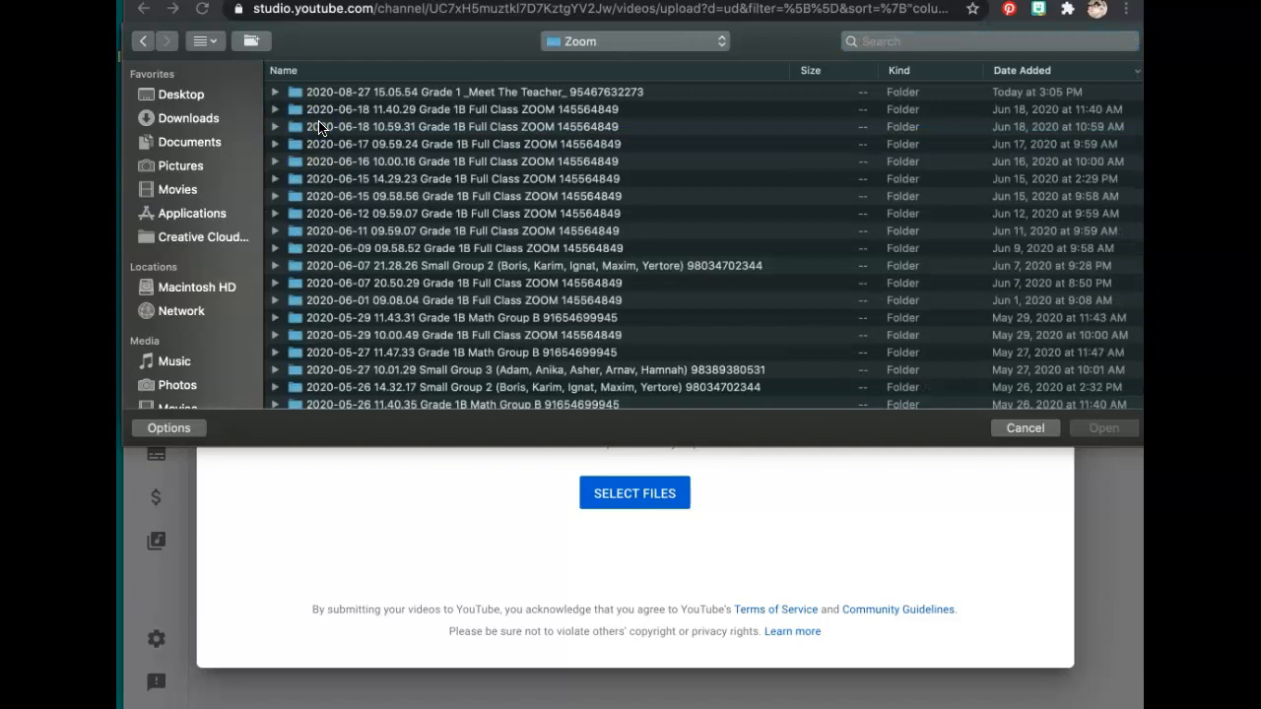
# Upload zoom_0.mp4 from the 2020-08-27 Grade 1 Meet The Teacher folder and title the video "Parent Meeting"
pyautogui.scroll(-1, 463, 211)
pyautogui.scroll(1, 463, 210)
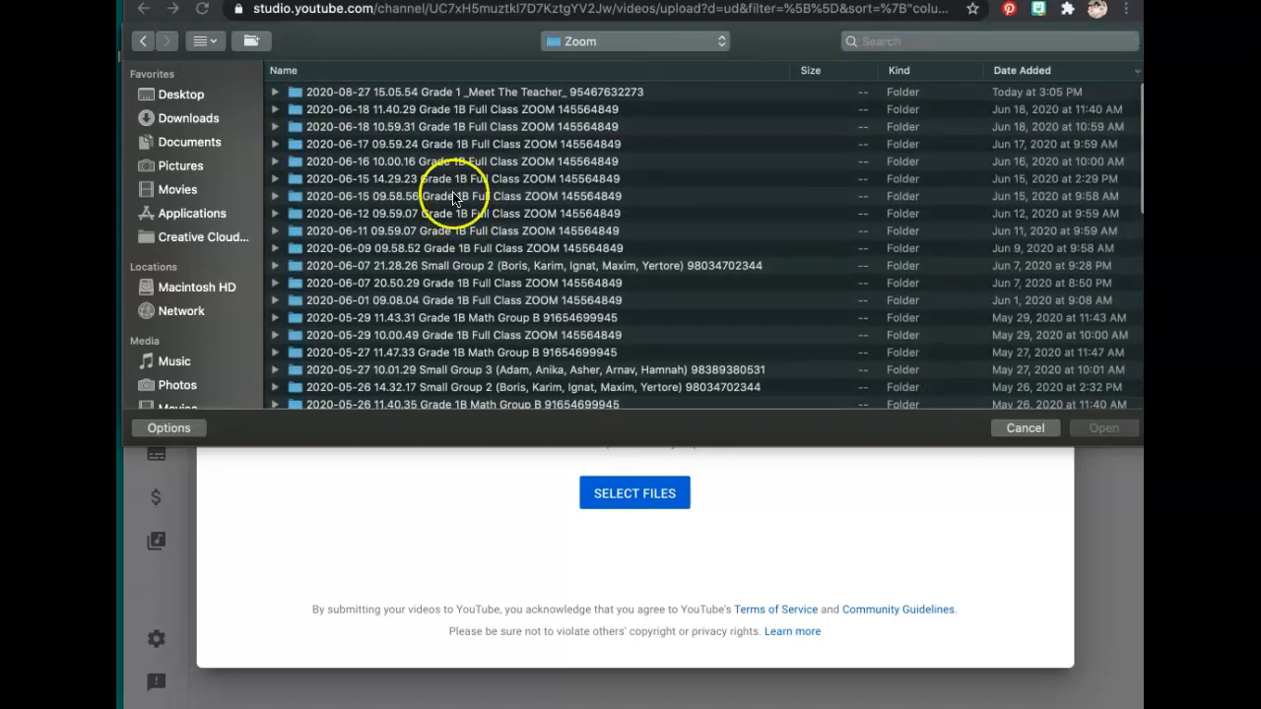
pyautogui.click(409, 92)
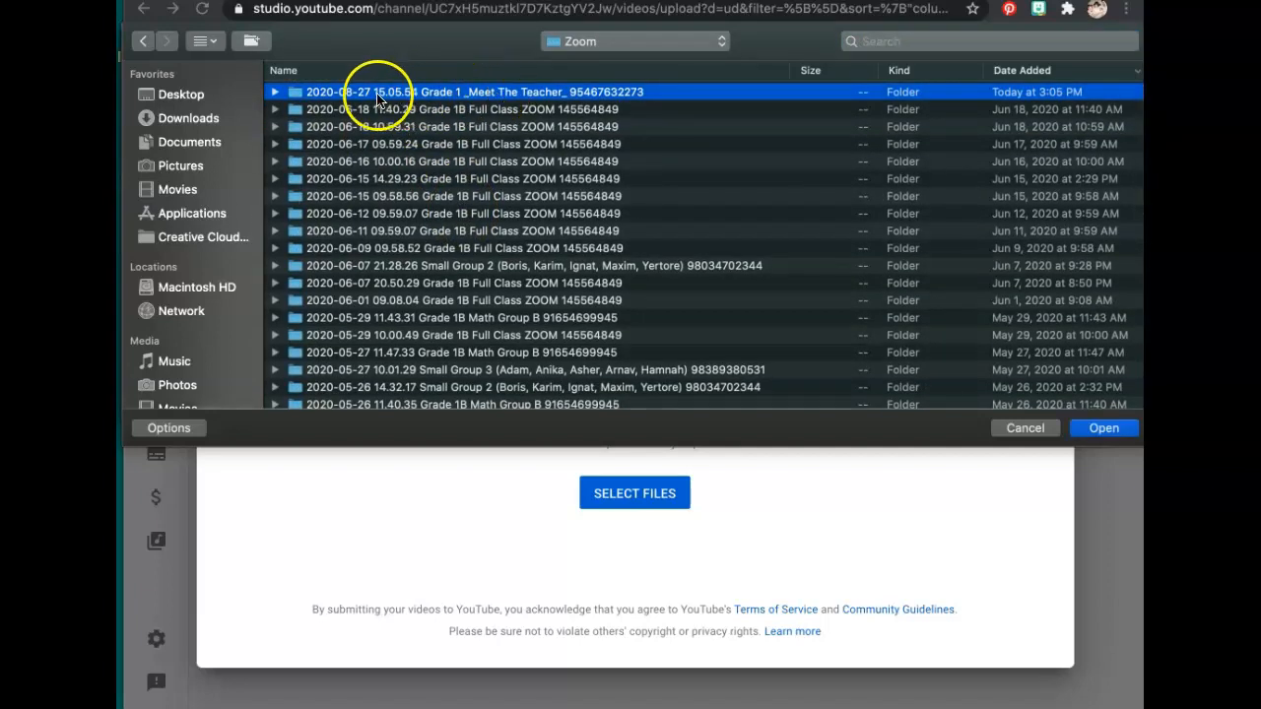
pyautogui.doubleClick(425, 92)
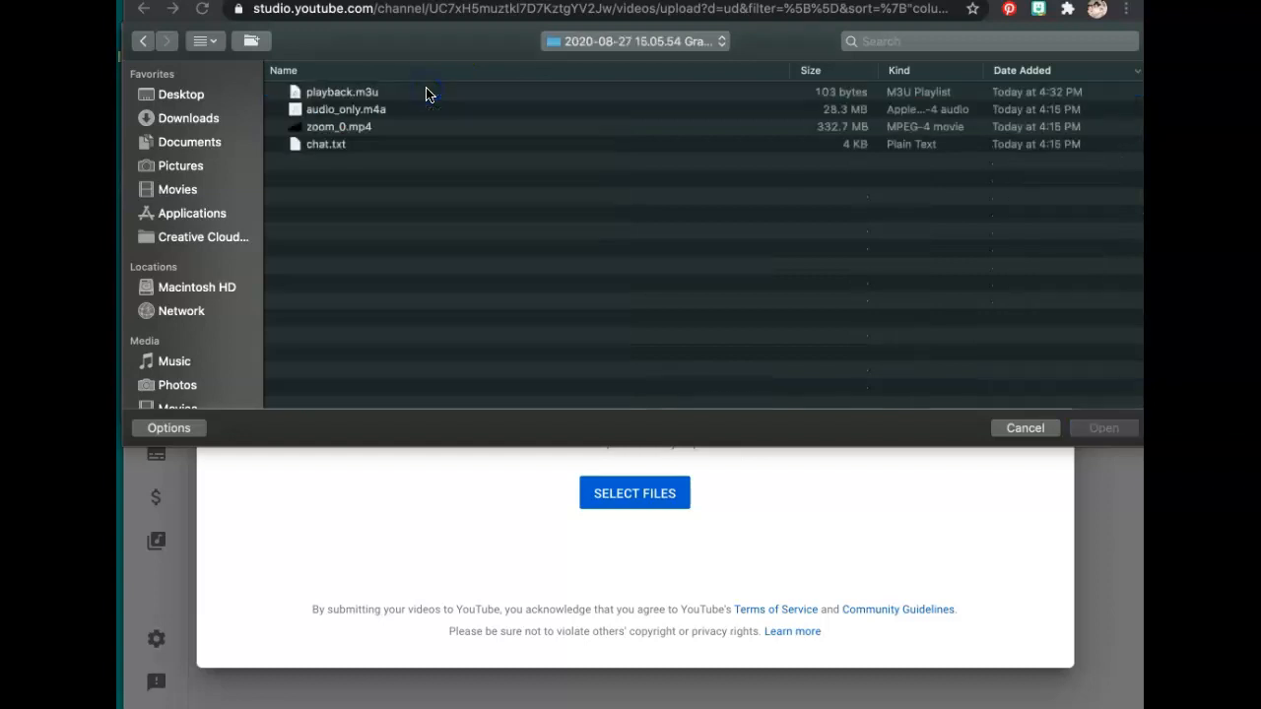
pyautogui.click(340, 127)
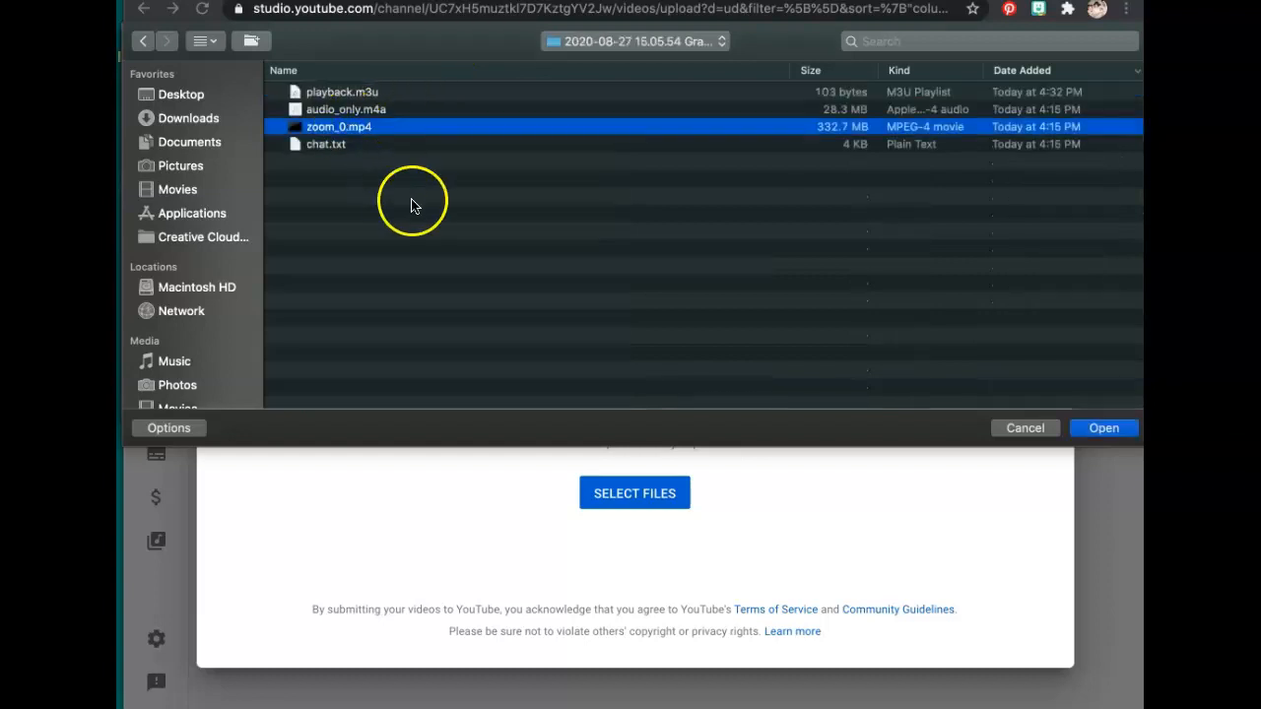
pyautogui.click(1105, 429)
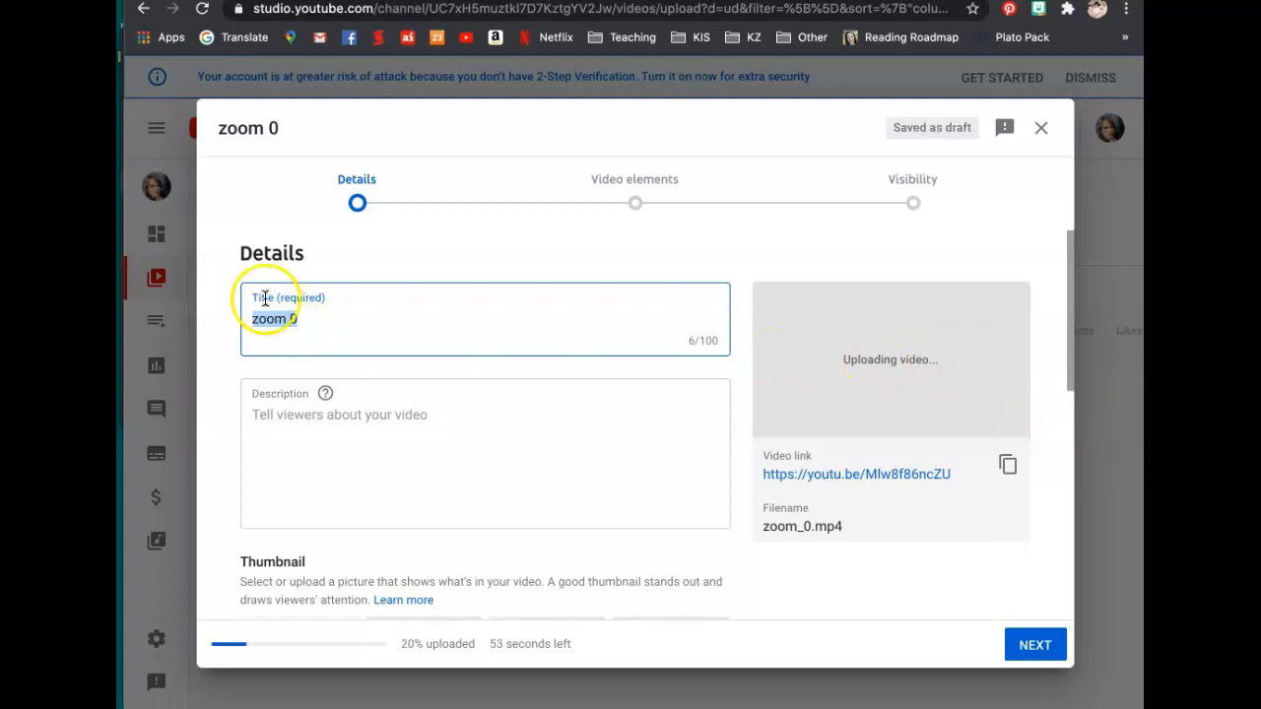
pyautogui.write('Parent Meeting')
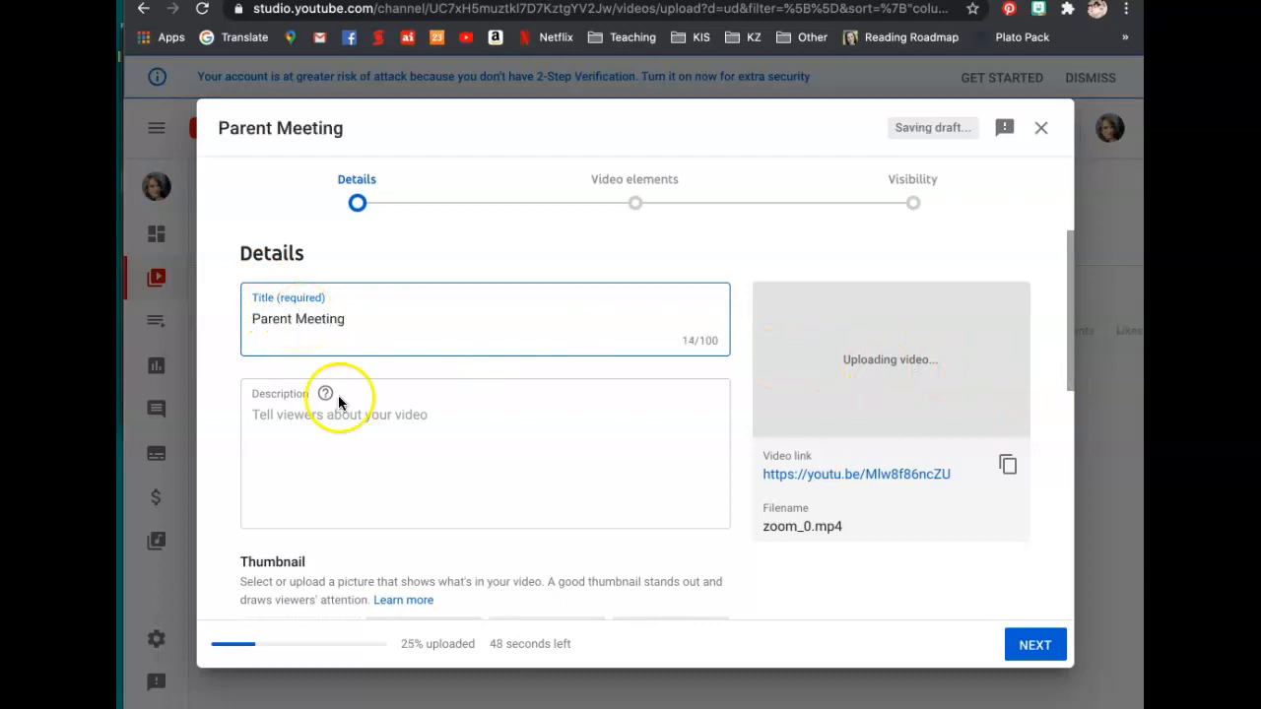
# Search the computer for "kis logo" and upload KIS Logo.png as the video's custom thumbnail
pyautogui.scroll(-3, 374, 512)
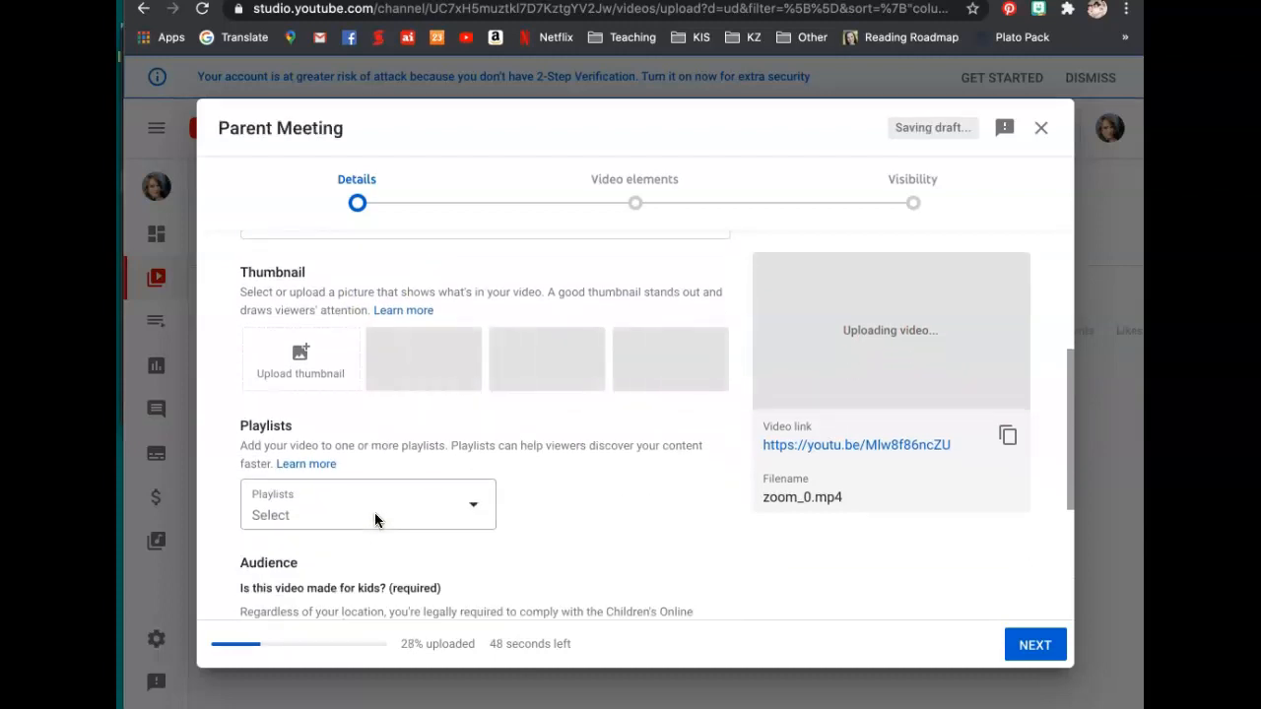
pyautogui.scroll(1, 375, 520)
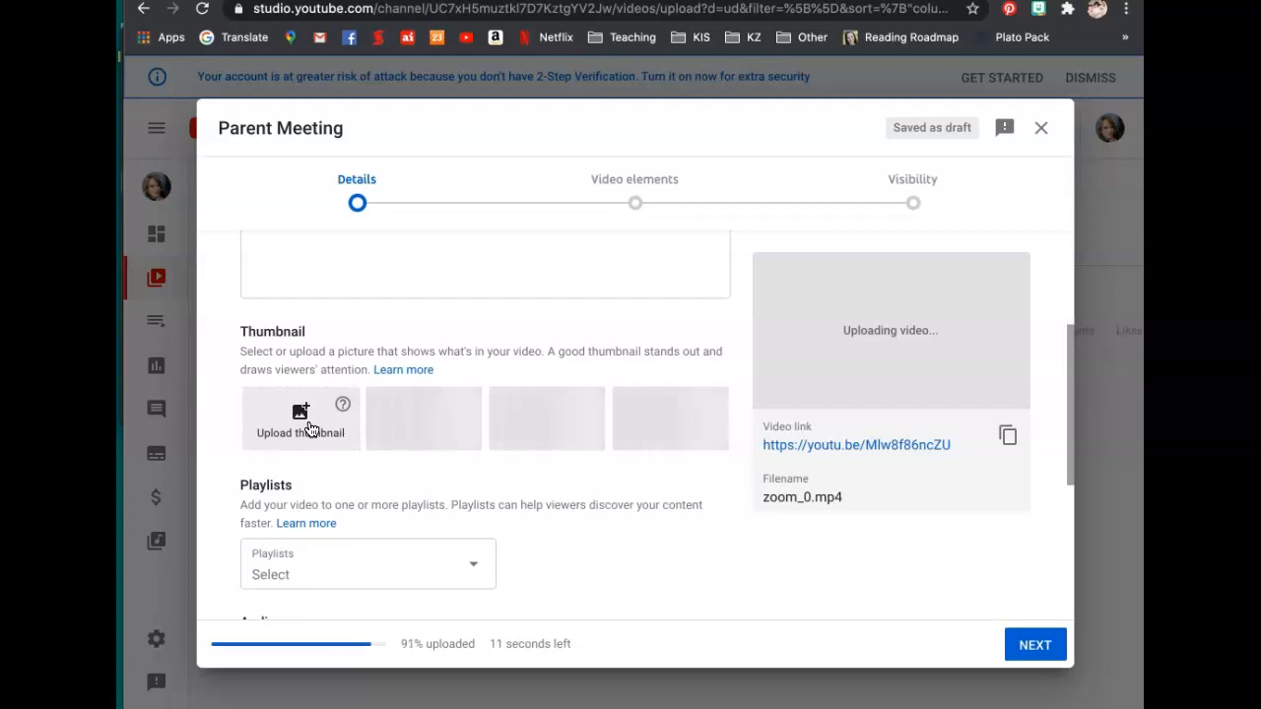
pyautogui.click(308, 428)
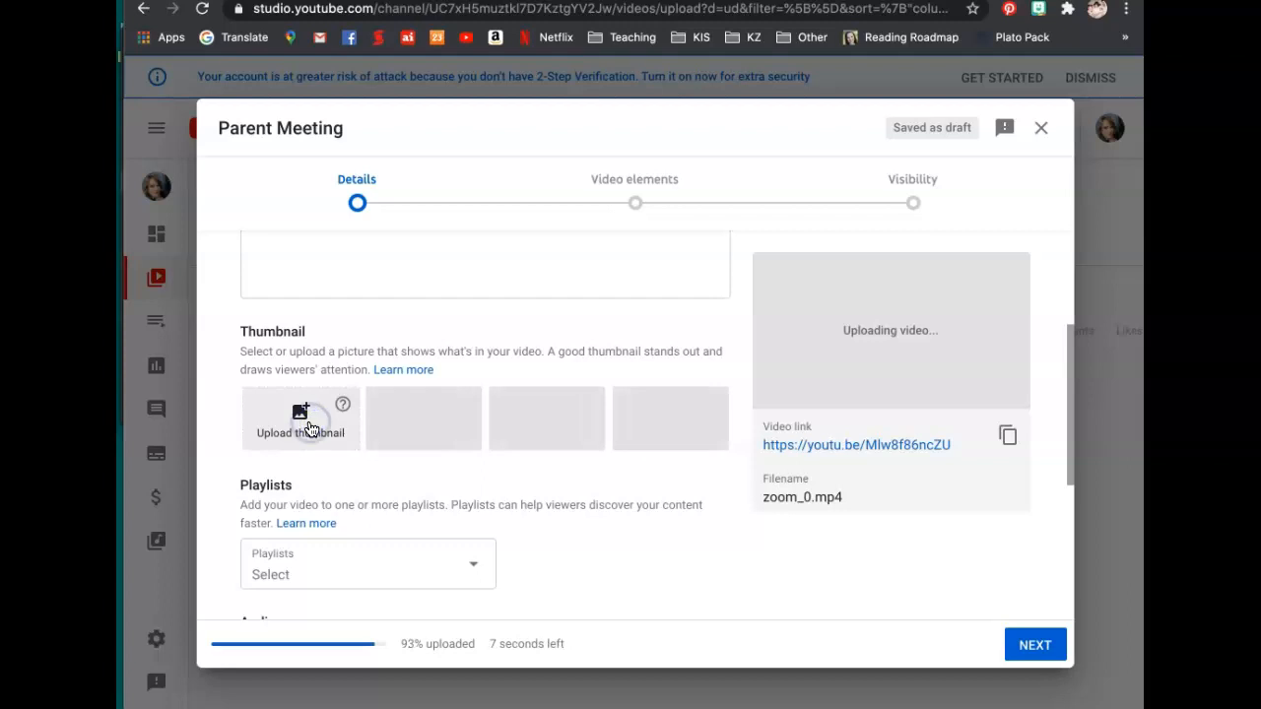
pyautogui.click(912, 41)
pyautogui.write('kis logo')
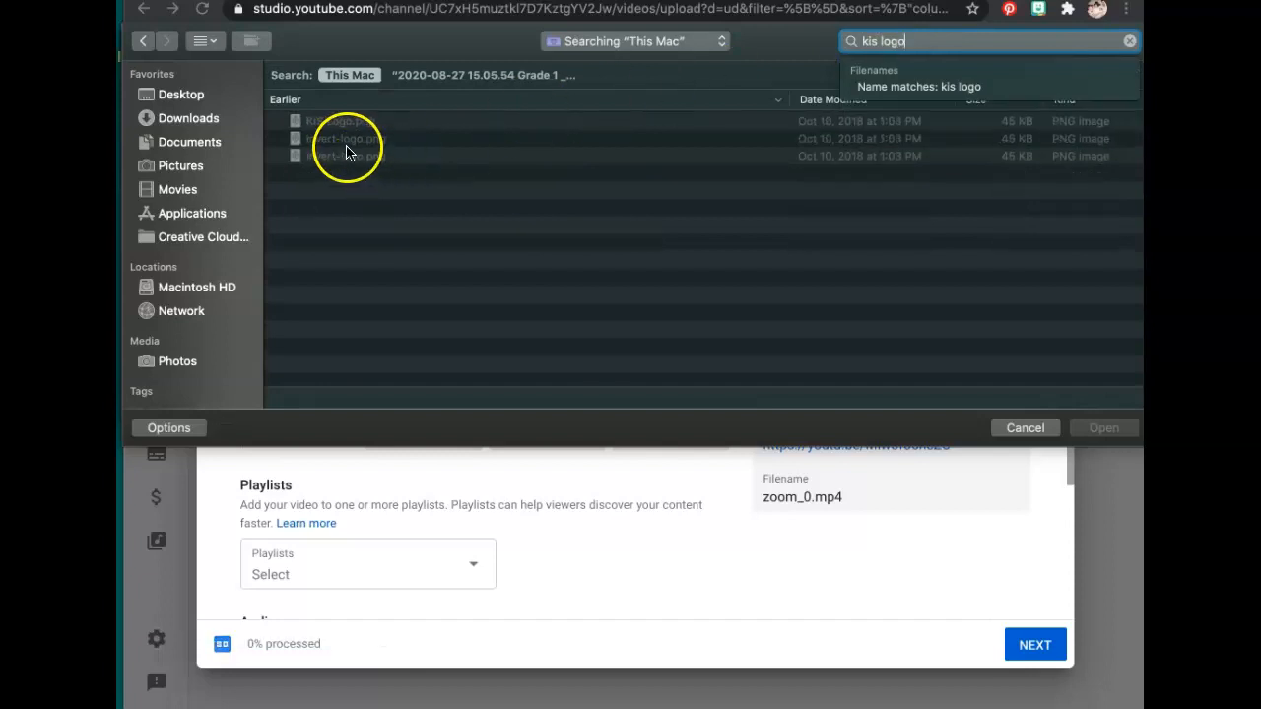
pyautogui.click(330, 124)
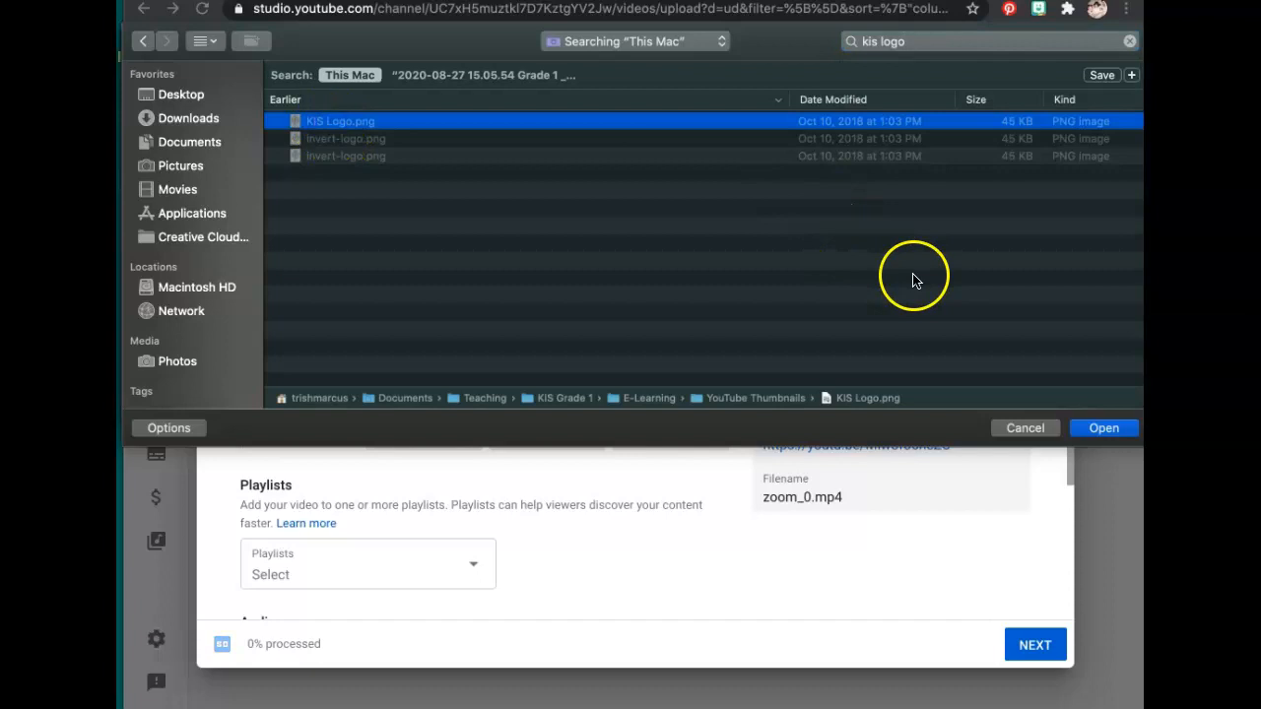
pyautogui.click(1112, 429)
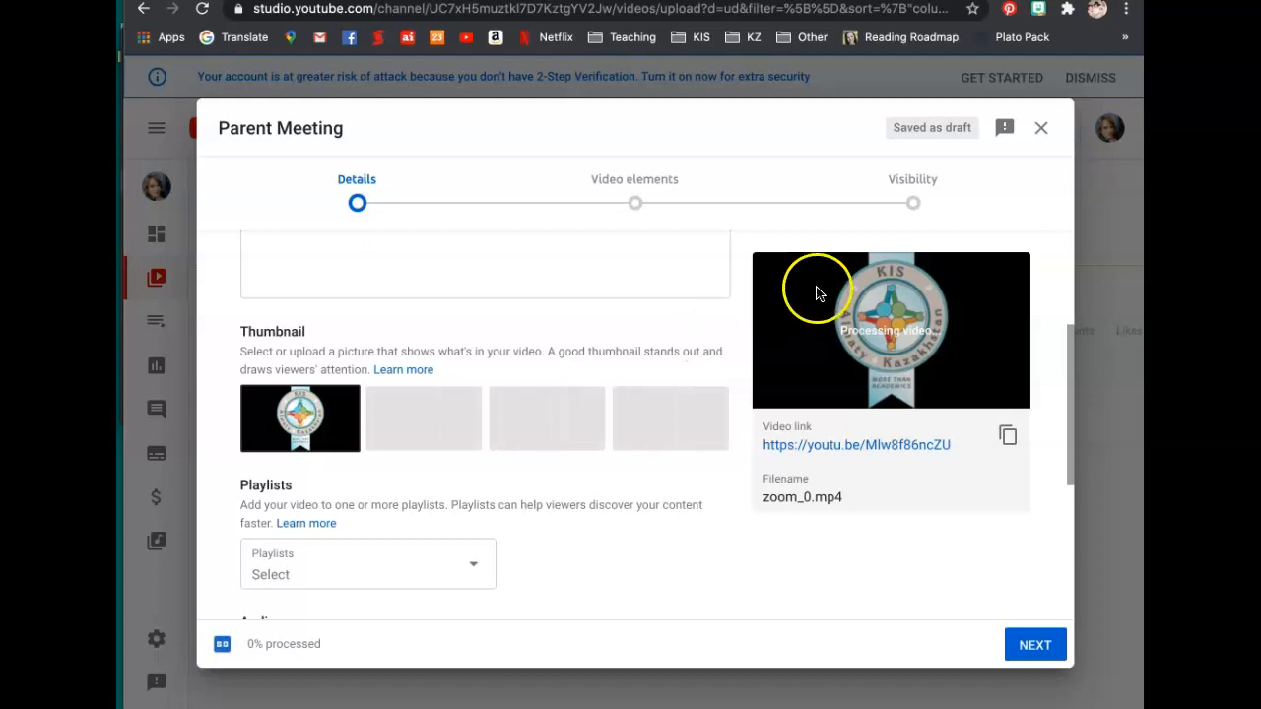
# Set the video's audience to "Yes, it's made for kids"
pyautogui.scroll(-3, 574, 490)
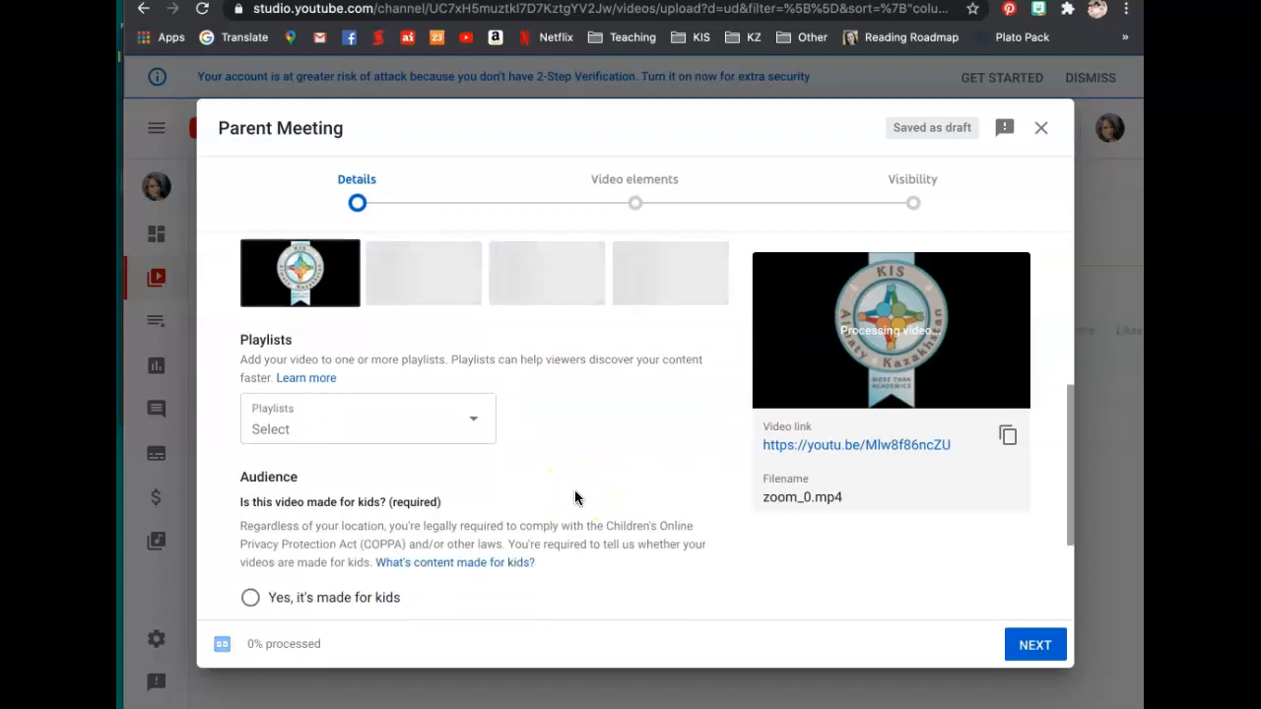
pyautogui.scroll(-1, 574, 490)
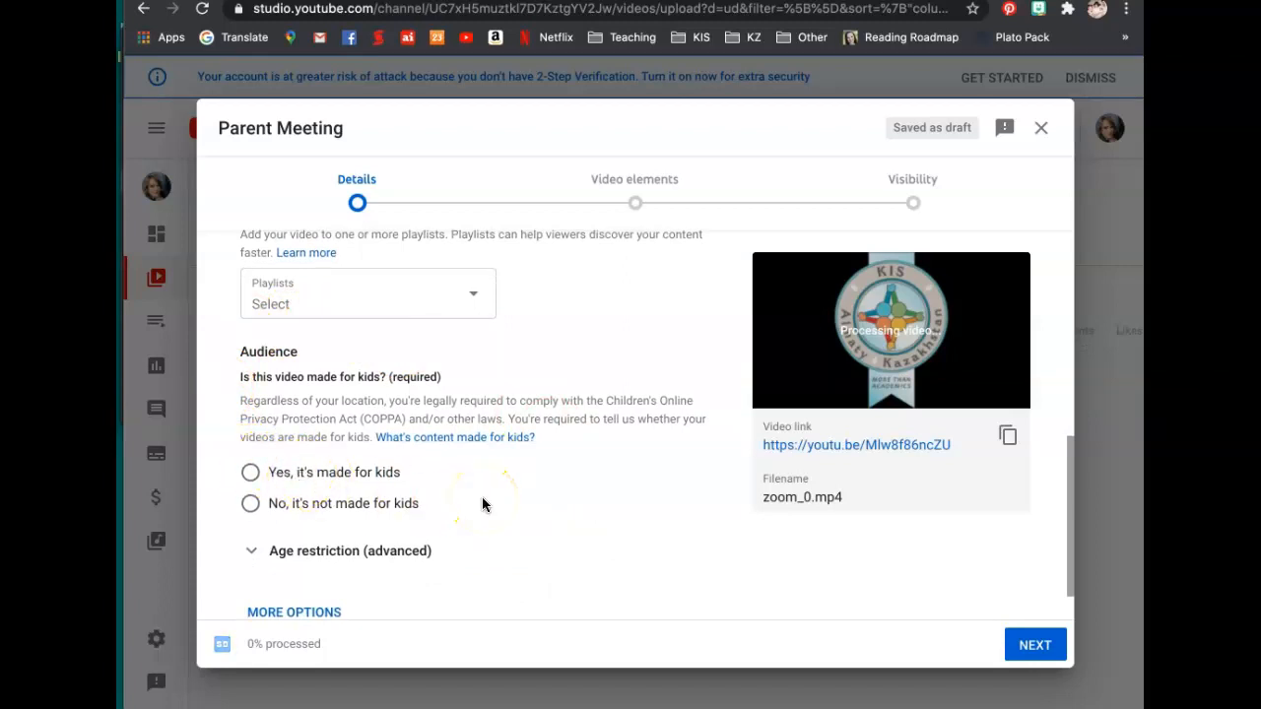
pyautogui.click(251, 477)
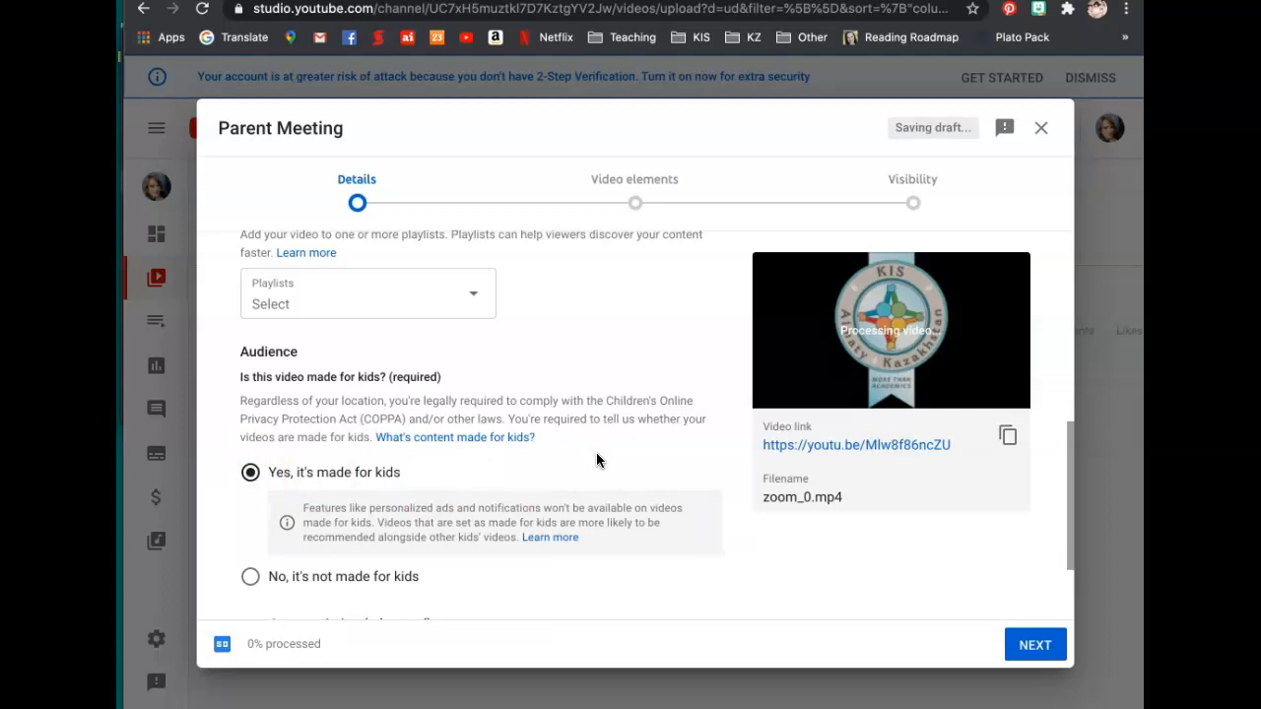
pyautogui.scroll(-3, 596, 460)
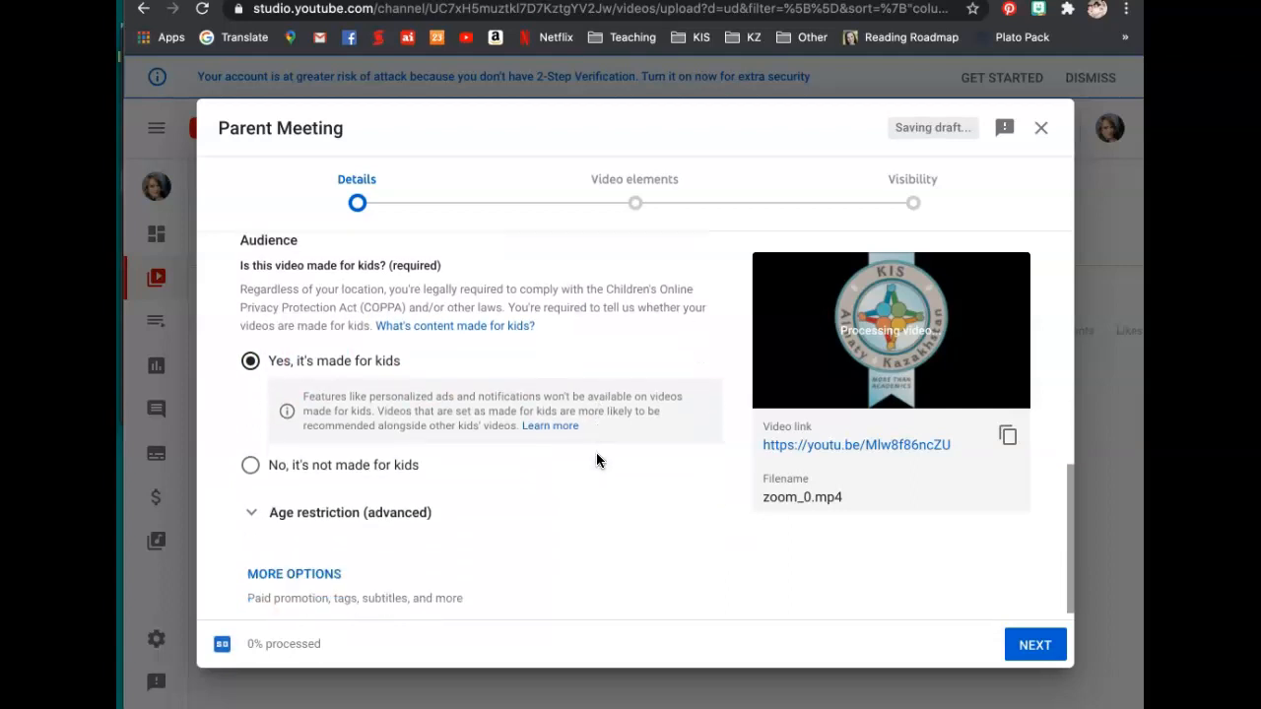
pyautogui.scroll(3, 596, 460)
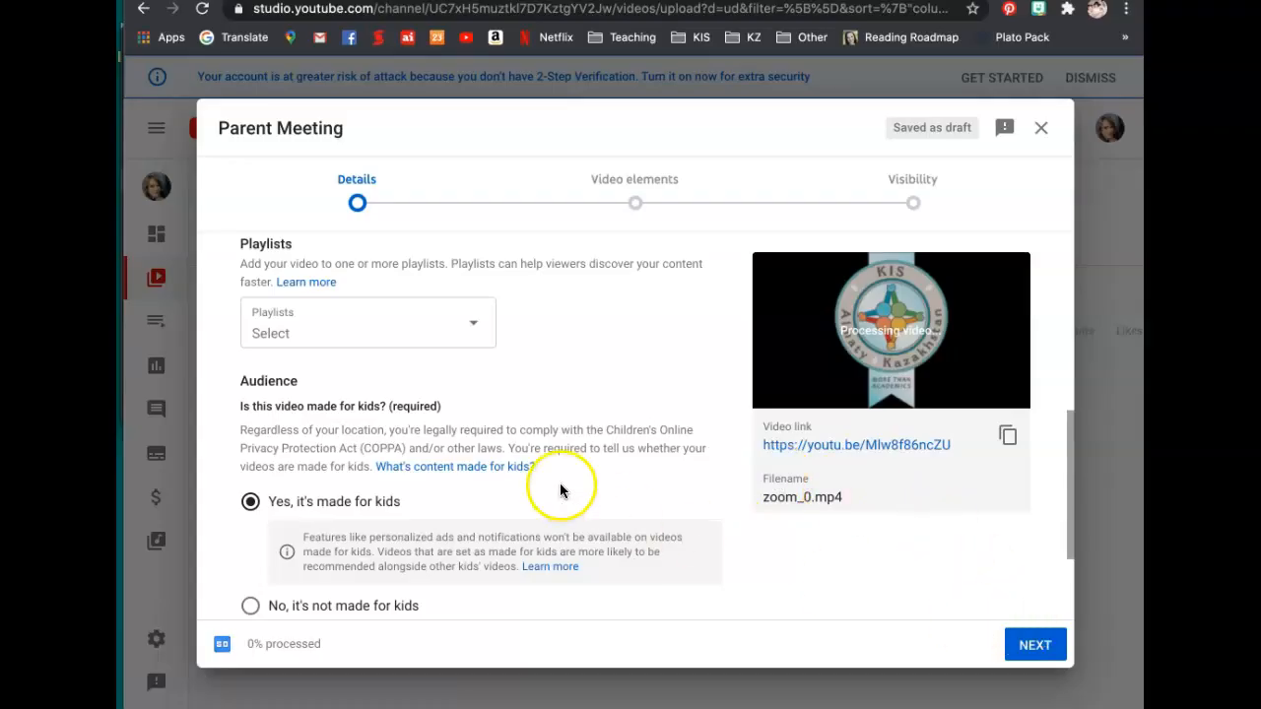
# Continue past the video elements without adding any and set the video's visibility to Unlisted
pyautogui.click(1040, 647)
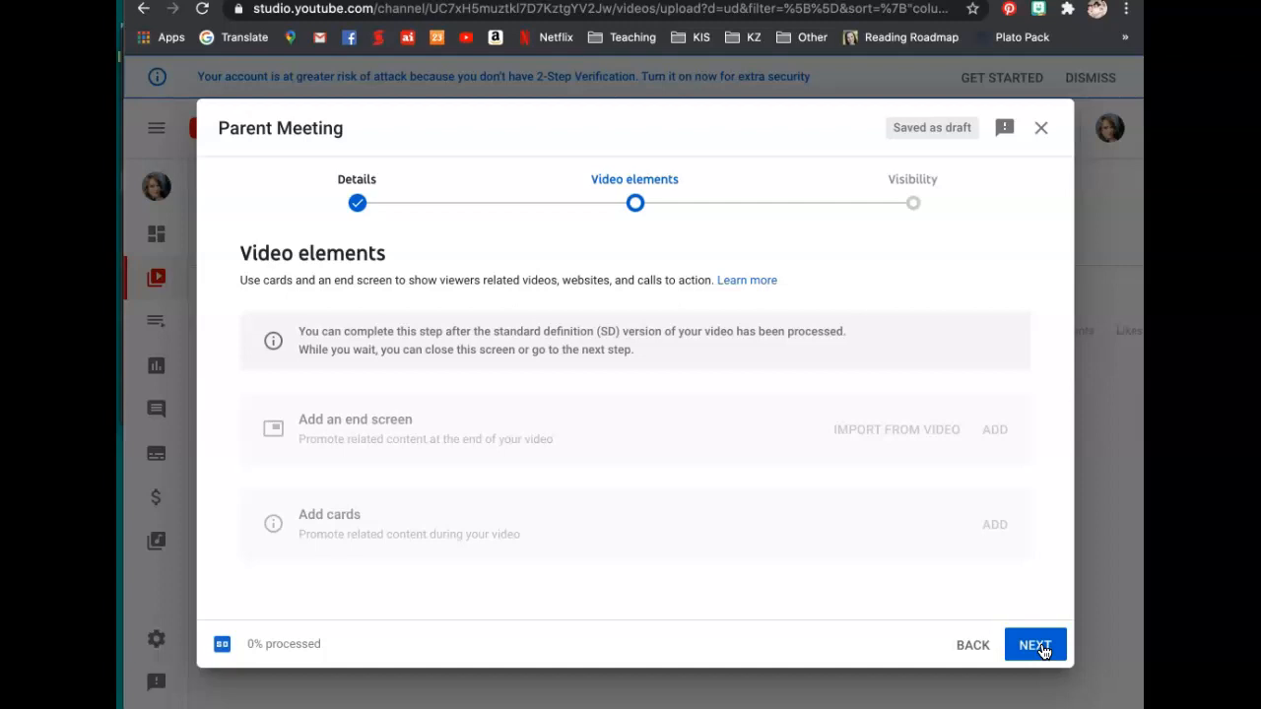
pyautogui.click(1039, 646)
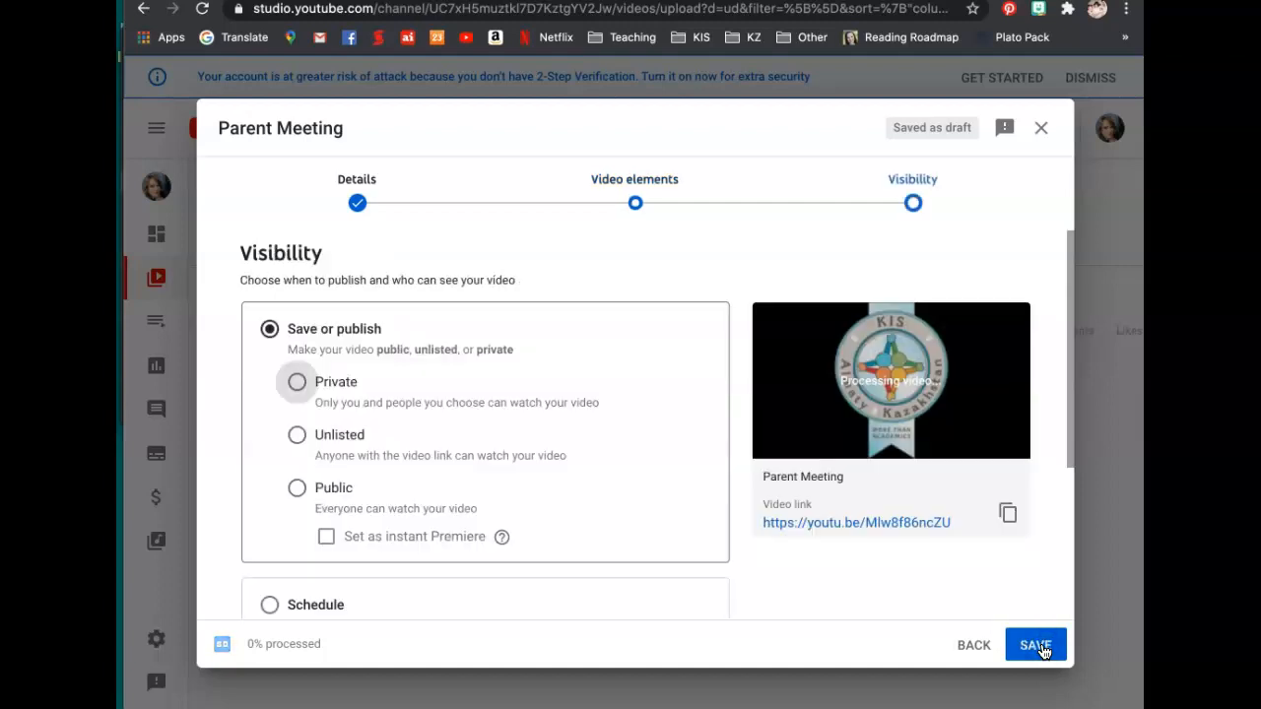
pyautogui.click(1039, 646)
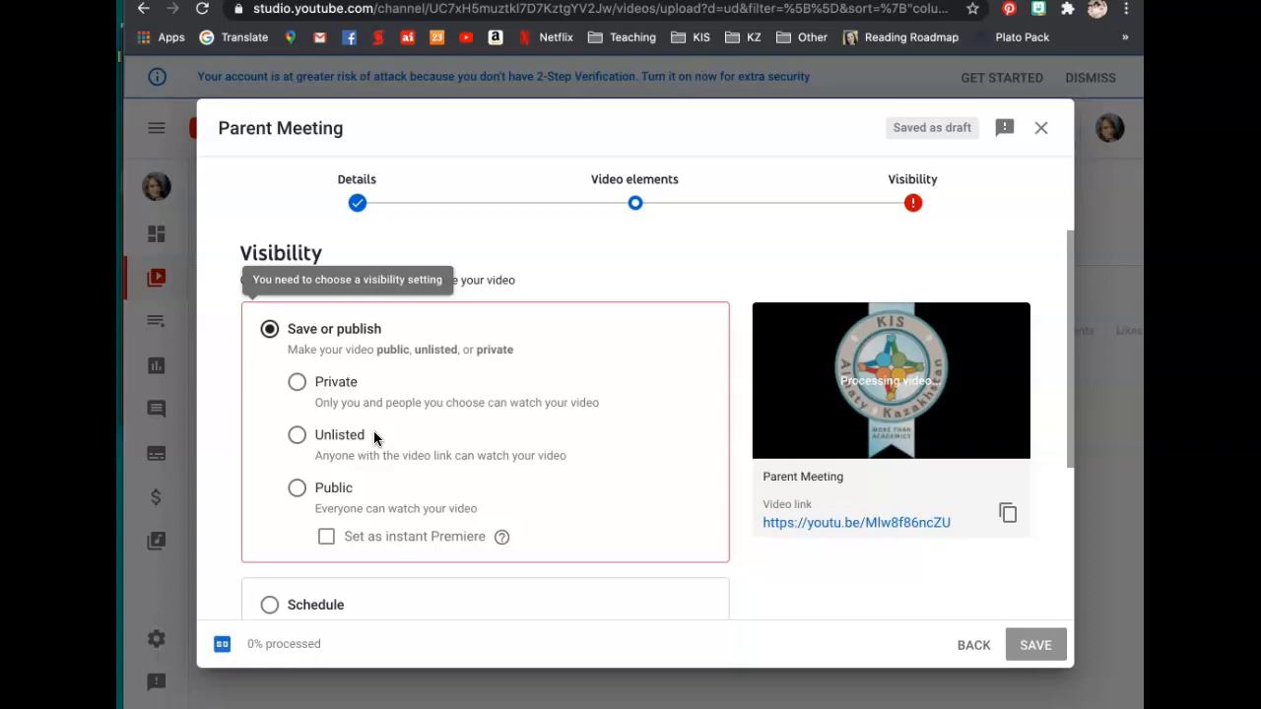
pyautogui.click(298, 435)
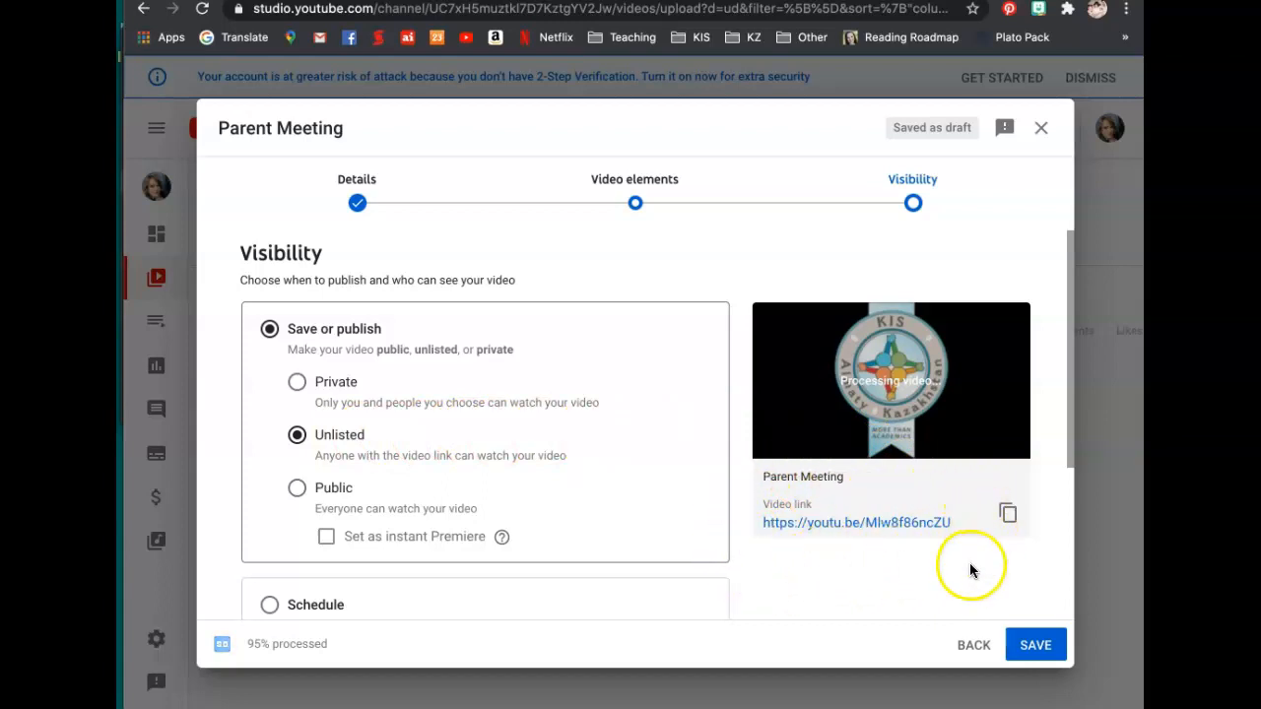
# Copy the video link, then save the upload and close the processing notice
pyautogui.click(1008, 521)
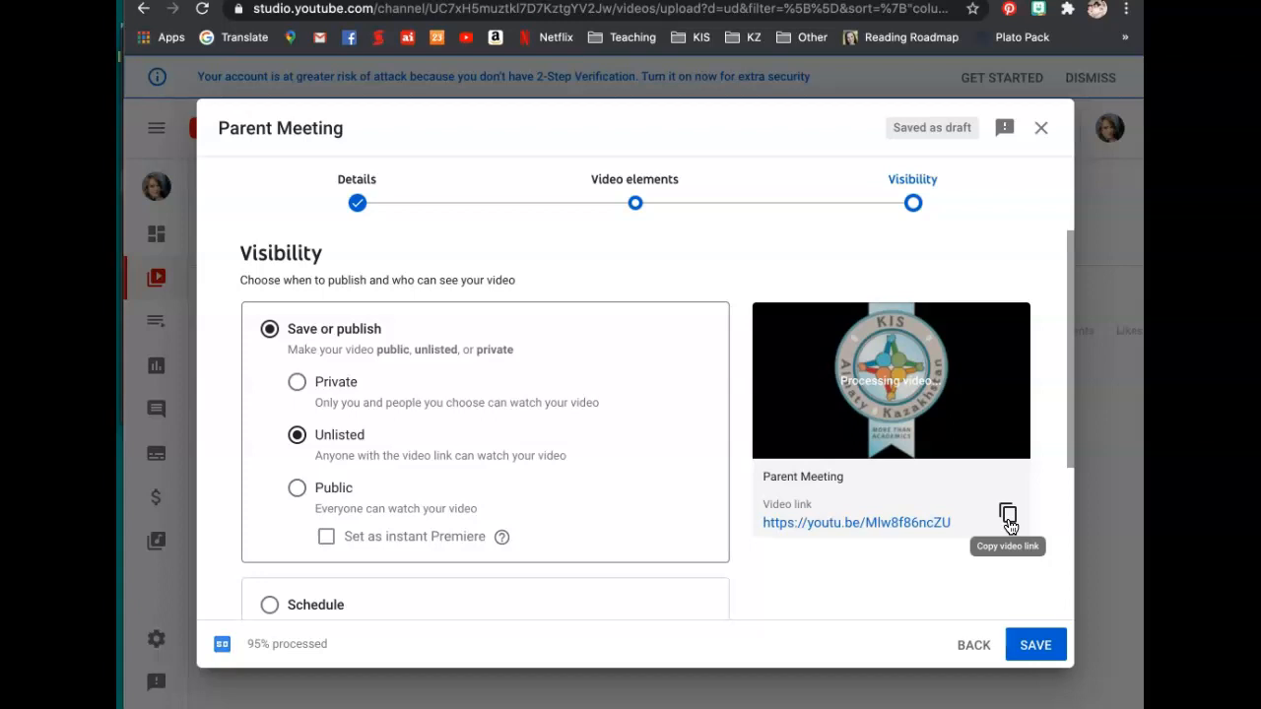
pyautogui.click(1010, 530)
pyautogui.click(1032, 645)
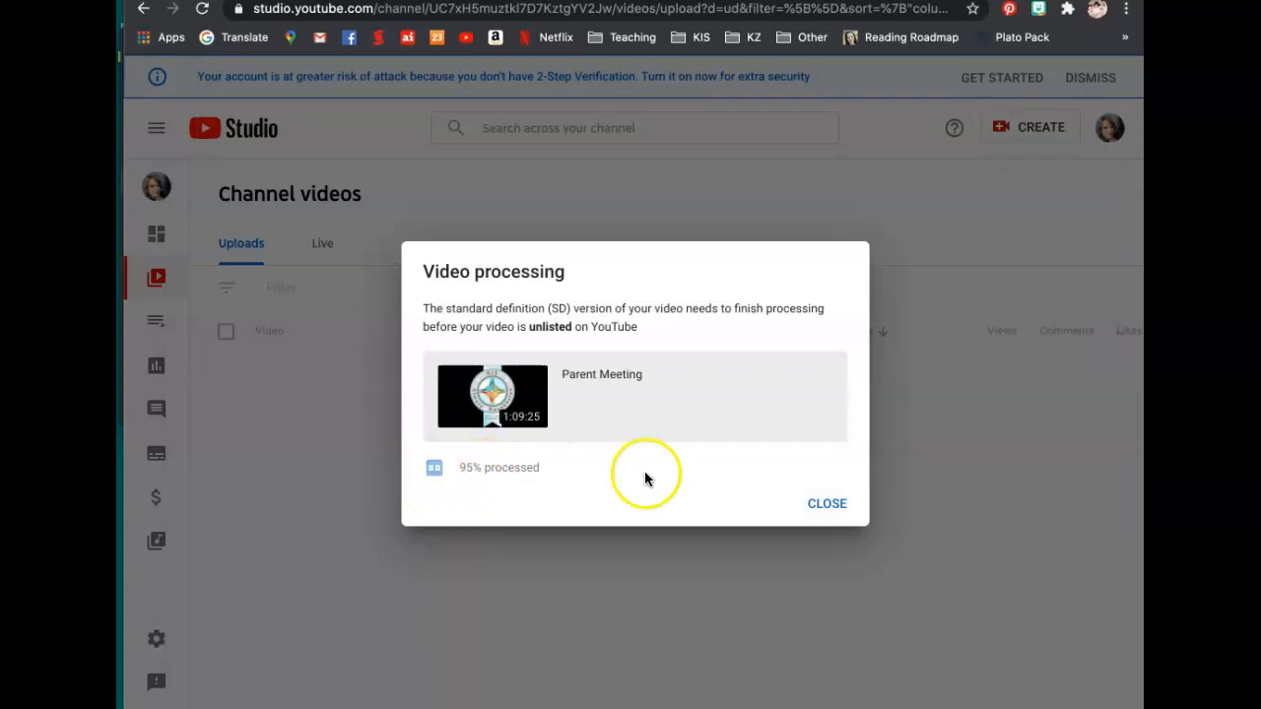
pyautogui.click(826, 505)
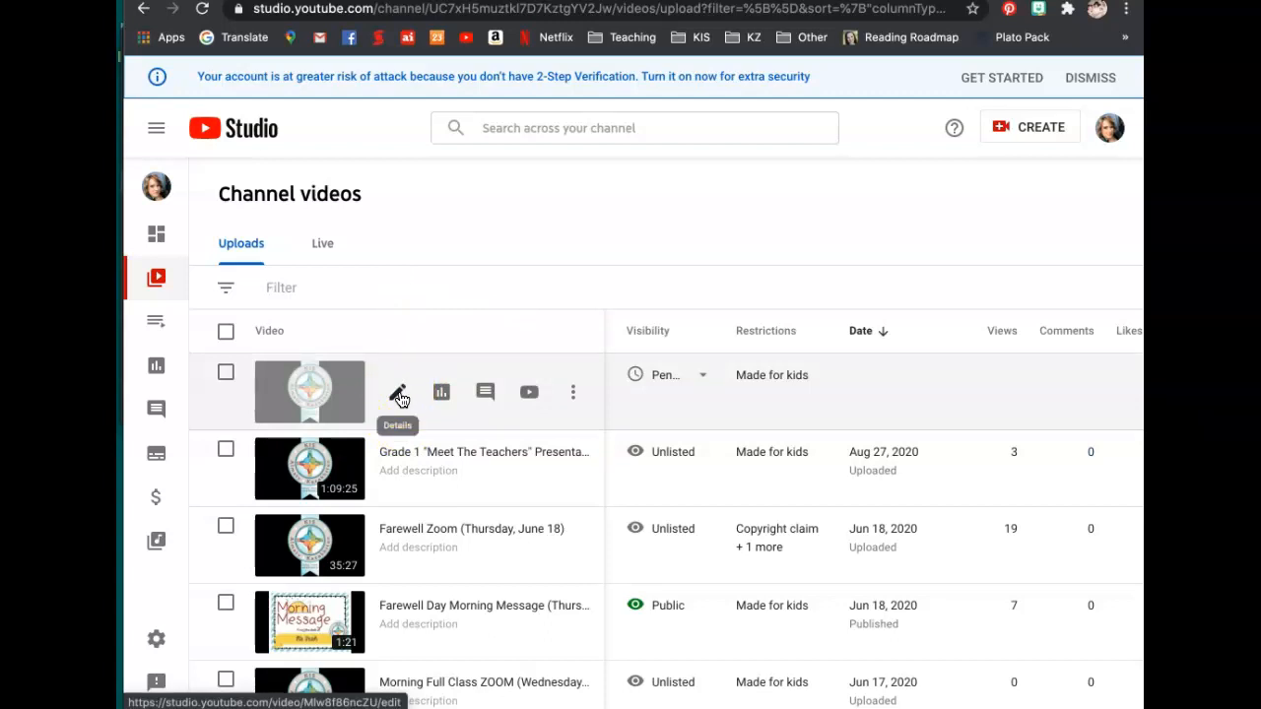
# Open the details of the Parent Meeting video and look through its title, description, thumbnail and audience settings
pyautogui.click(399, 396)
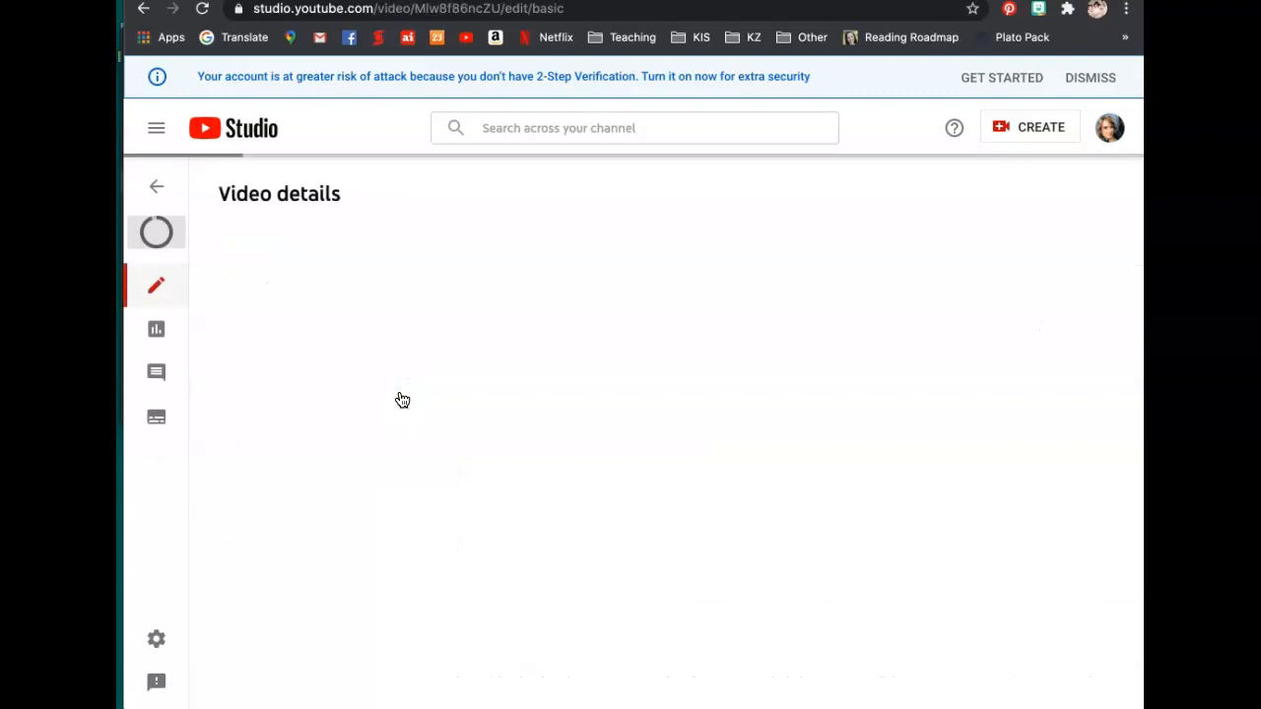
pyautogui.scroll(-3, 402, 399)
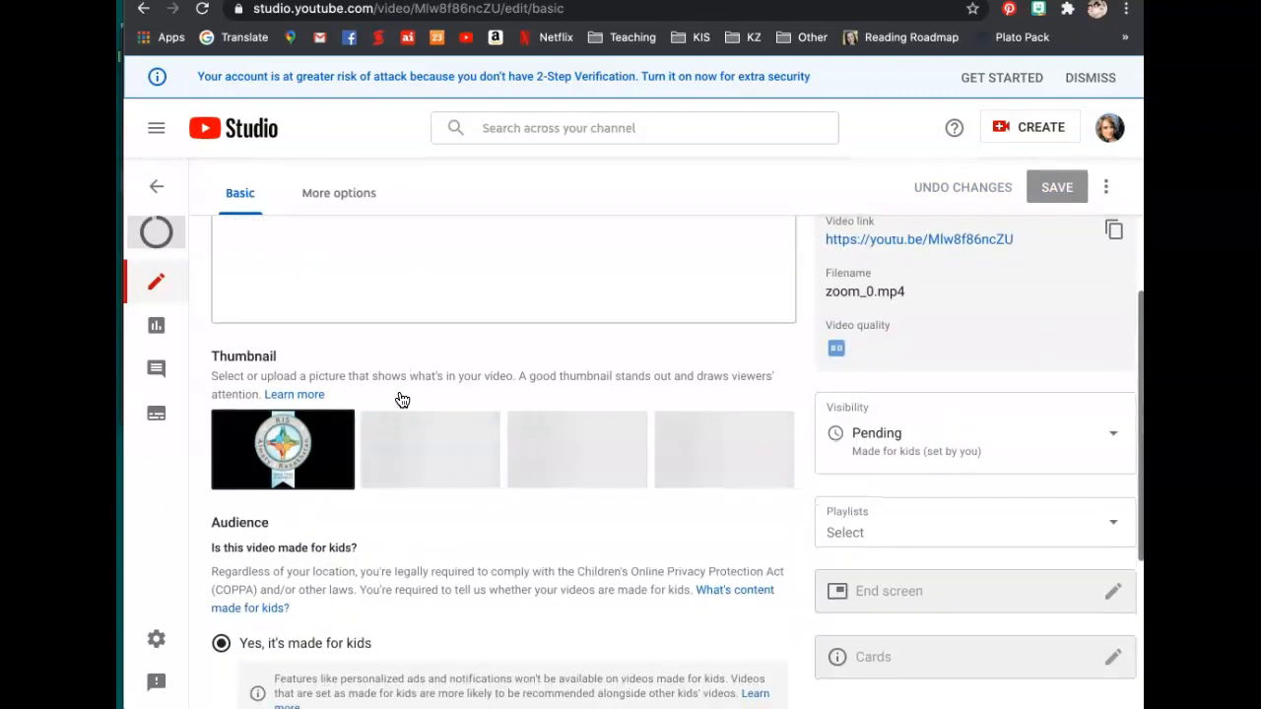
pyautogui.scroll(-3, 402, 399)
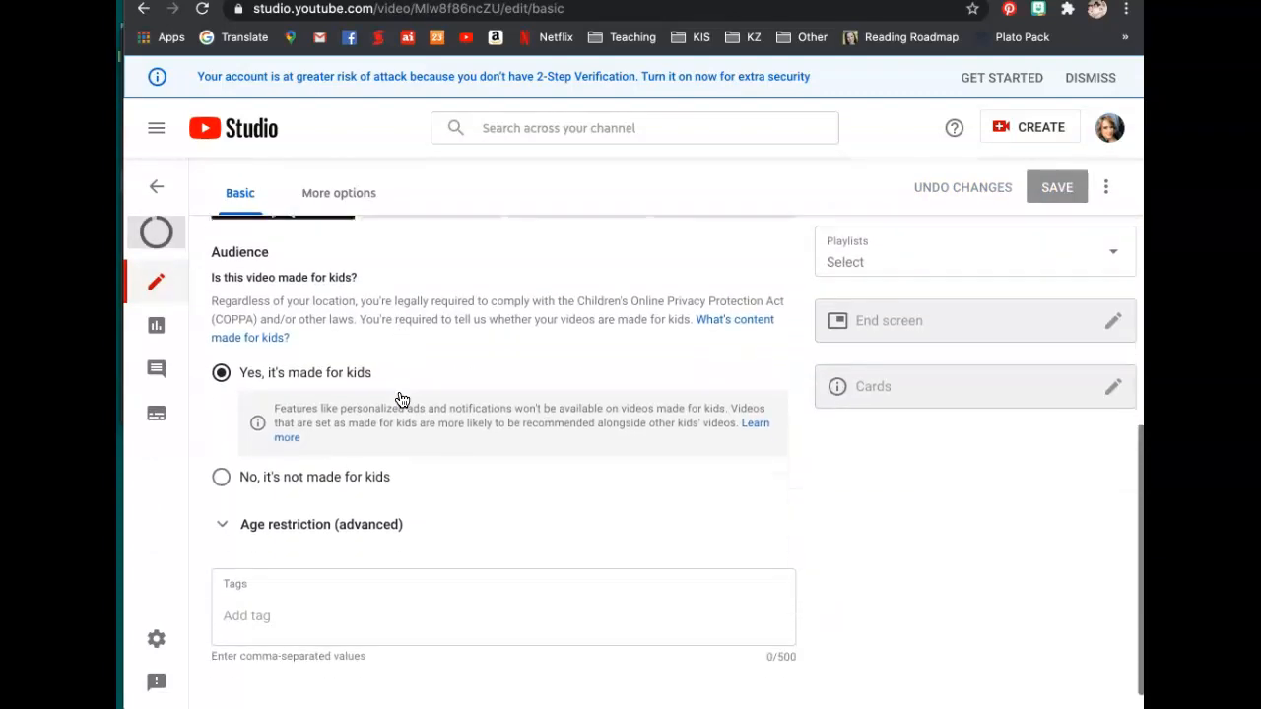
pyautogui.scroll(2, 402, 399)
pyautogui.scroll(2, 402, 399)
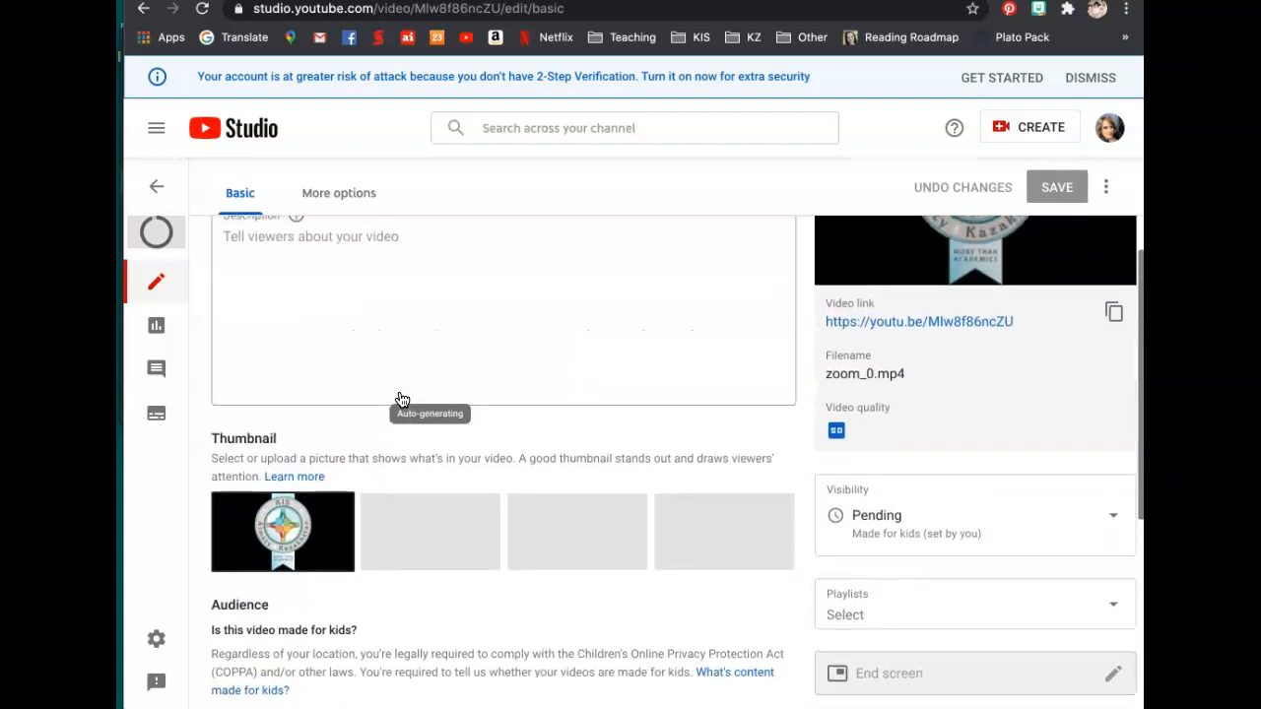
pyautogui.scroll(1, 402, 399)
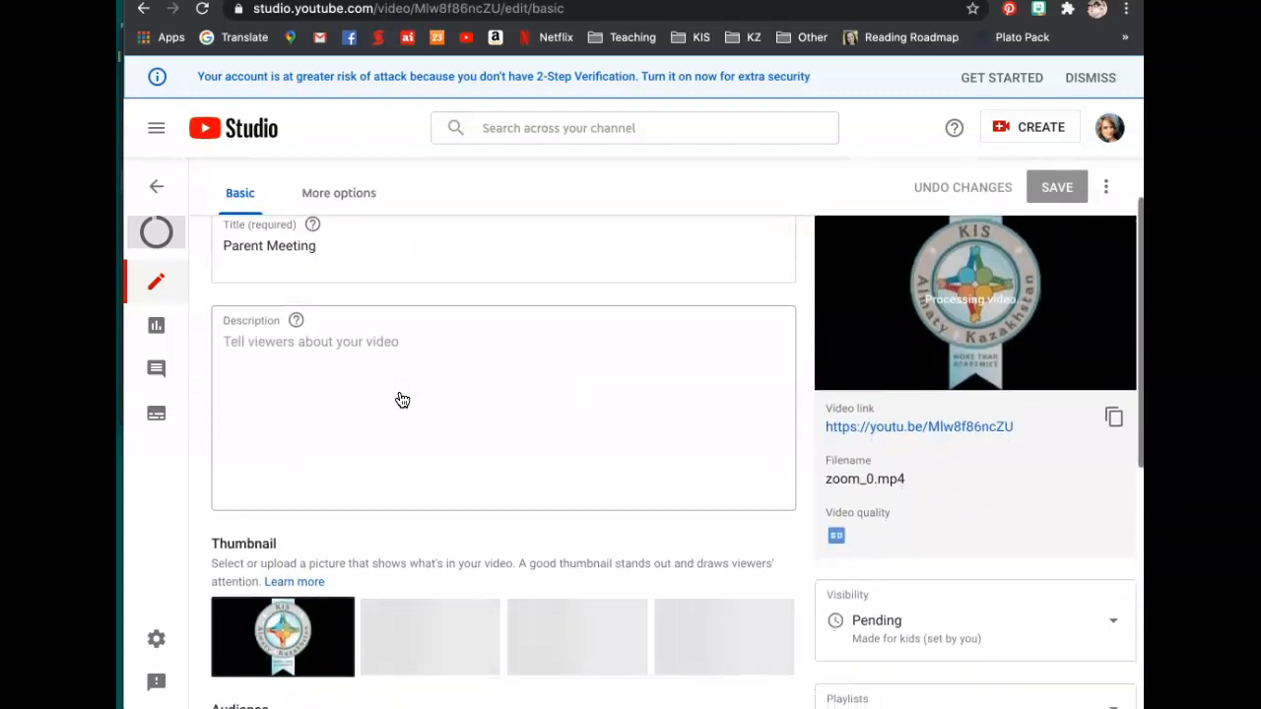
pyautogui.scroll(1, 399, 401)
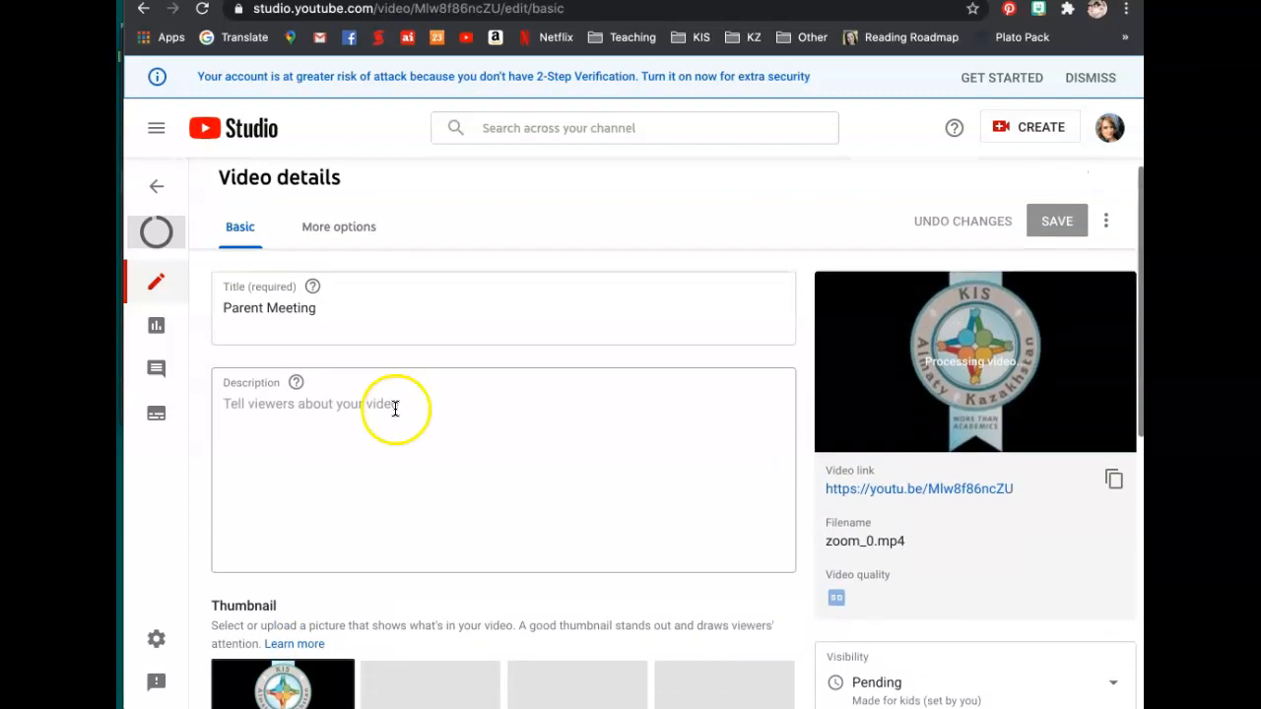
pyautogui.scroll(-2, 388, 479)
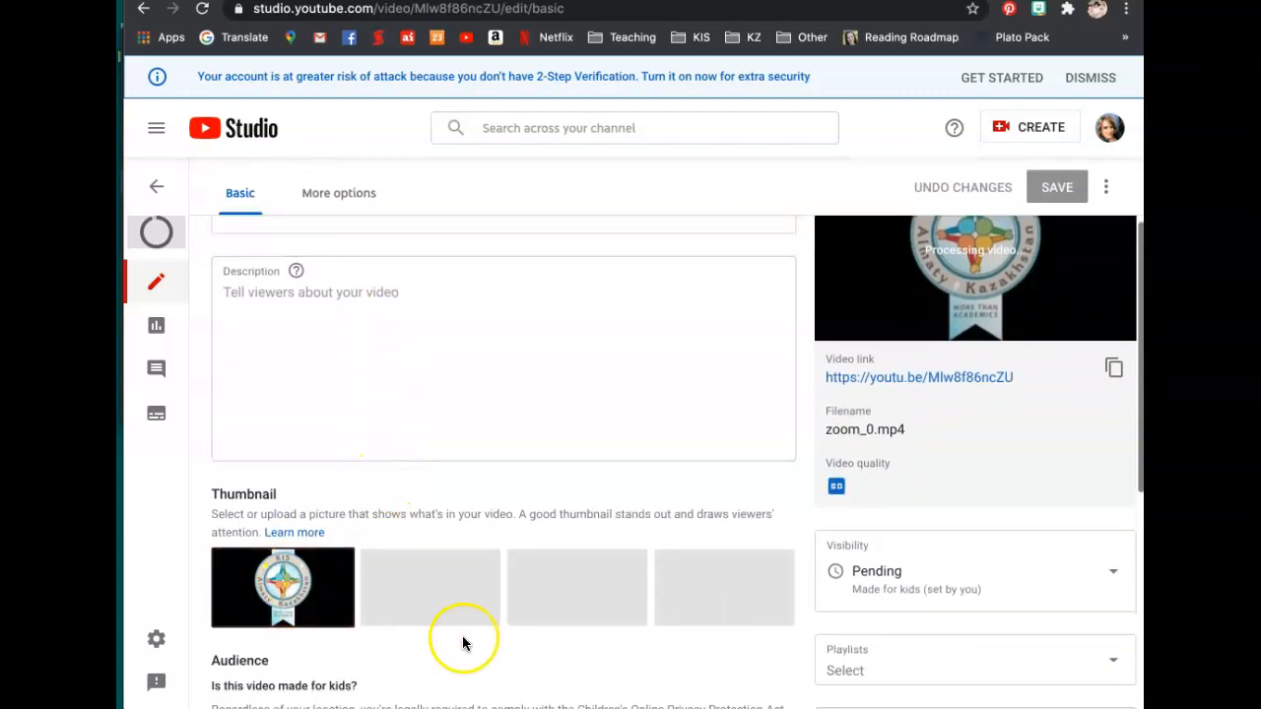
pyautogui.scroll(-2, 463, 640)
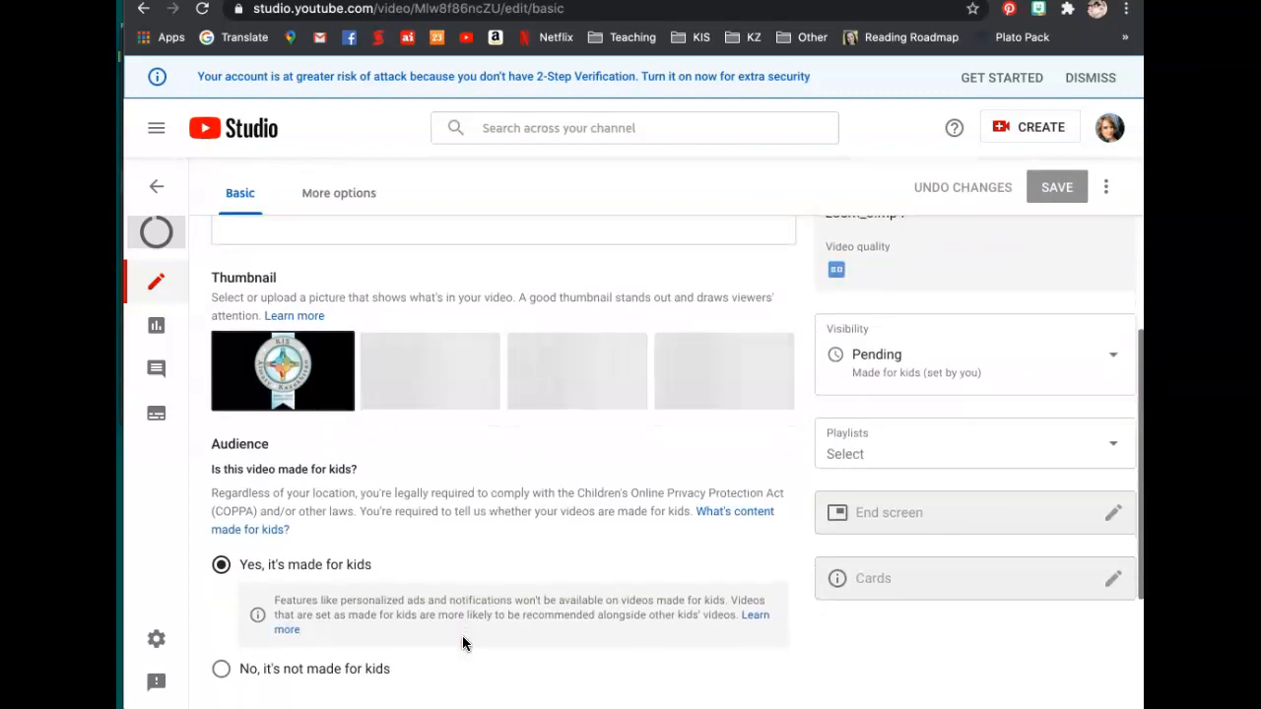
pyautogui.scroll(1, 464, 644)
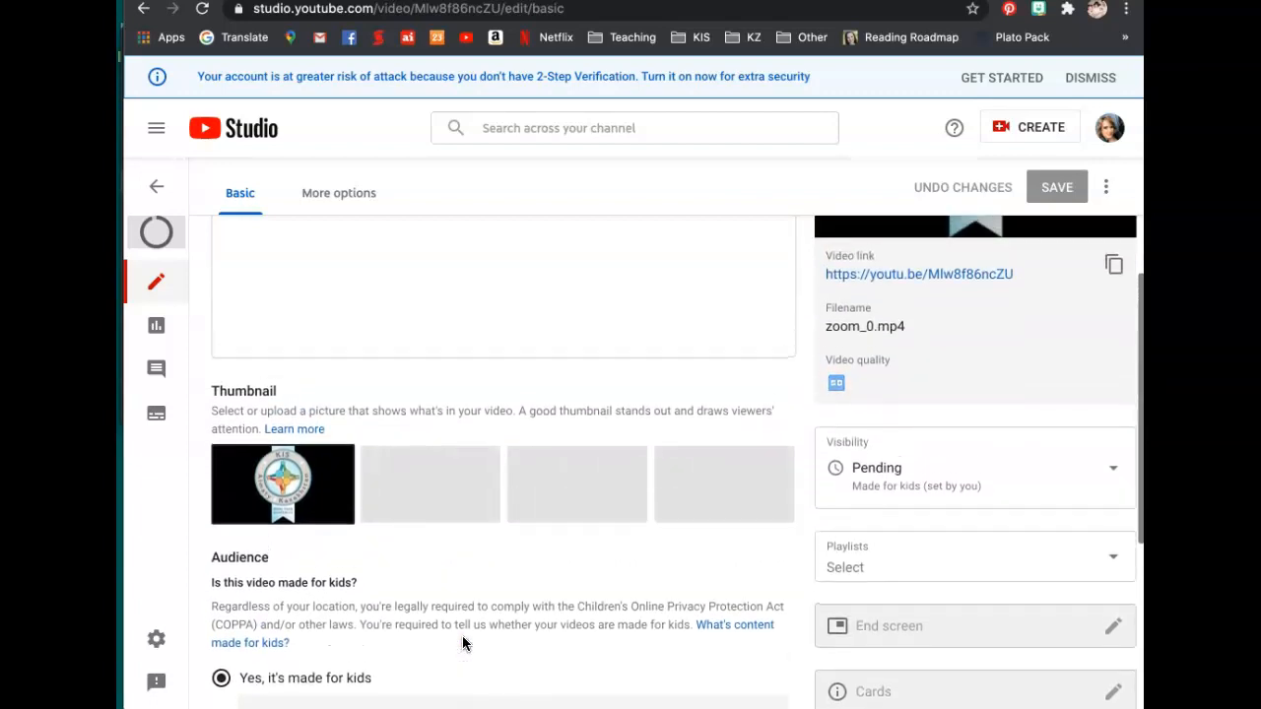
pyautogui.click(618, 610)
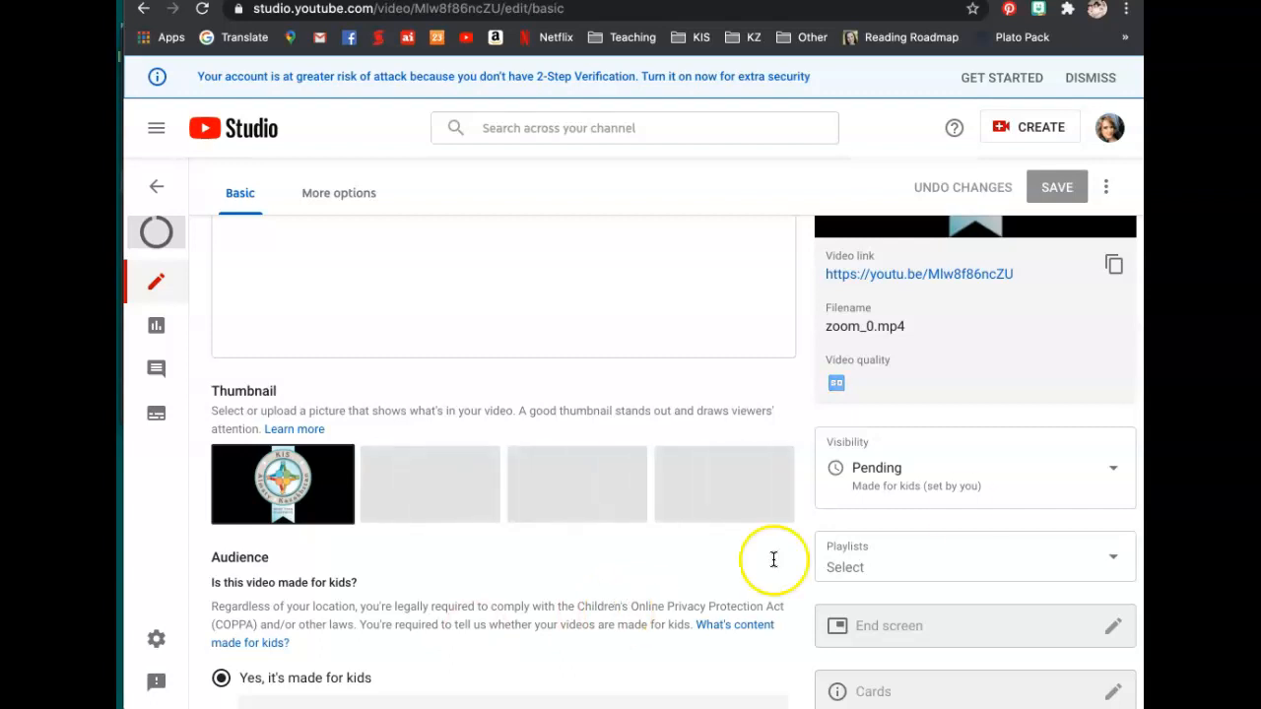
# Open the video's visibility settings, examine the Private, Unlisted and Public options, and close them
pyautogui.click(1109, 474)
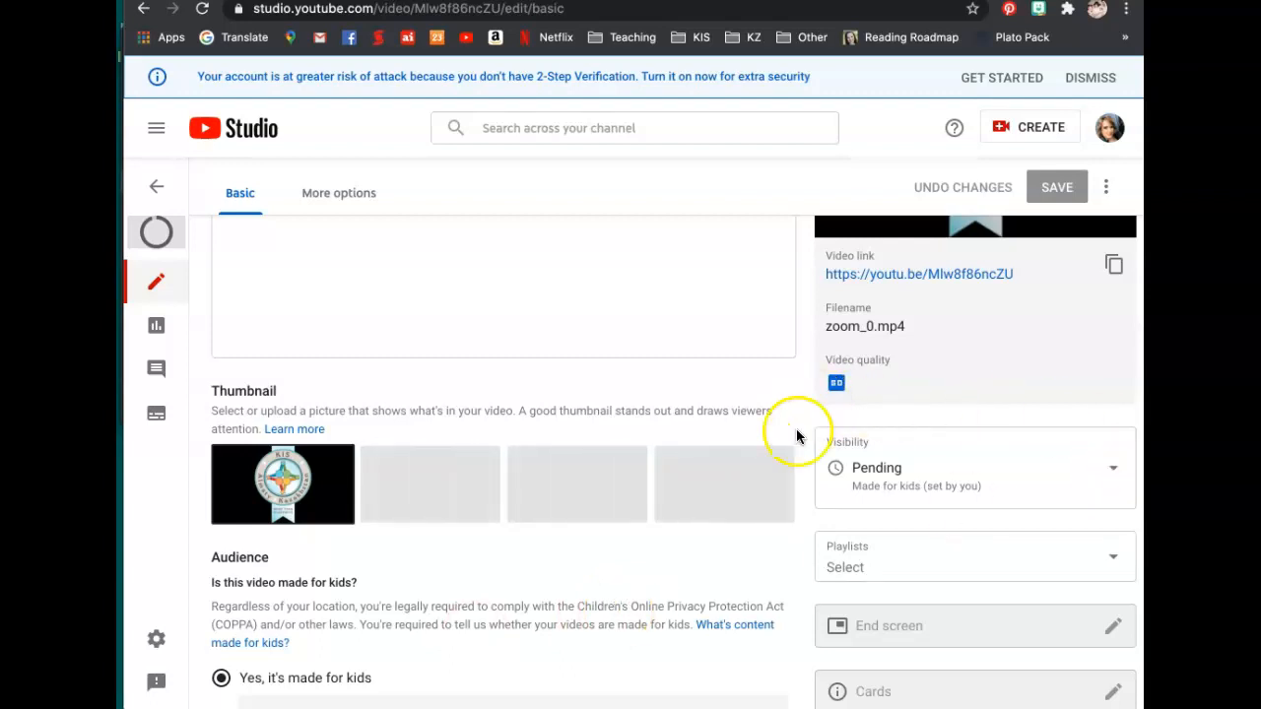
pyautogui.click(1112, 472)
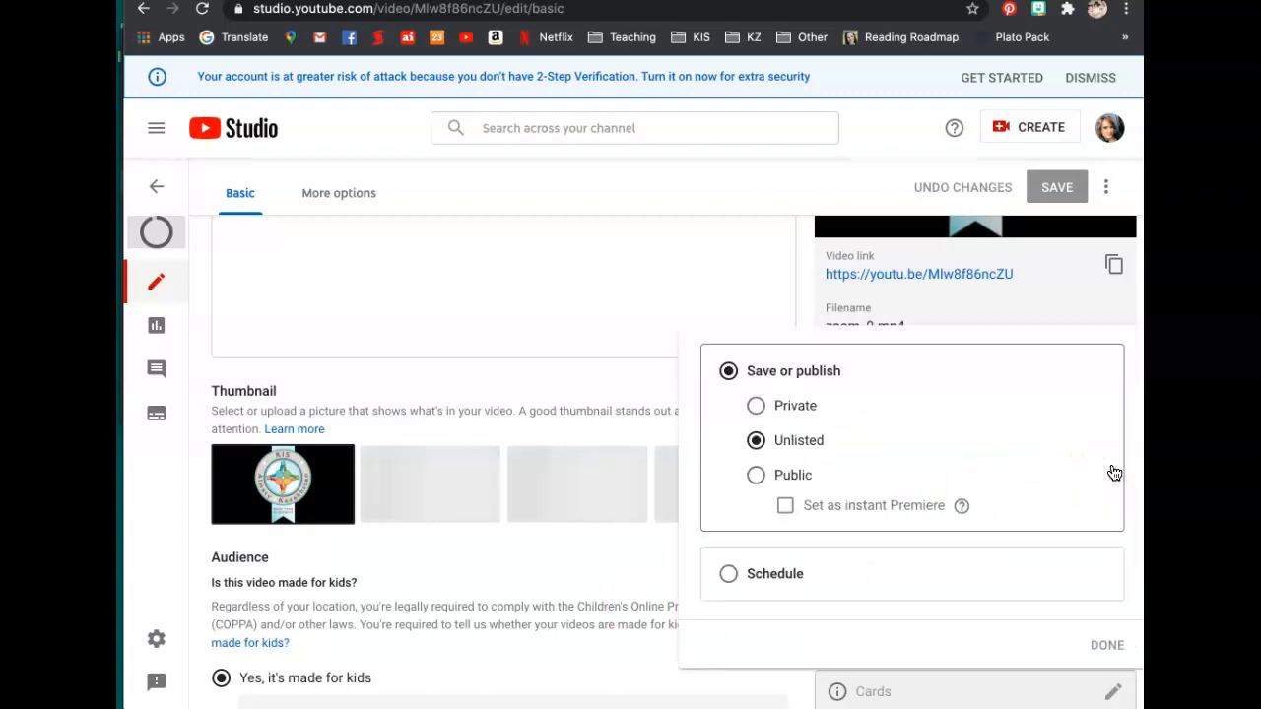
pyautogui.click(758, 407)
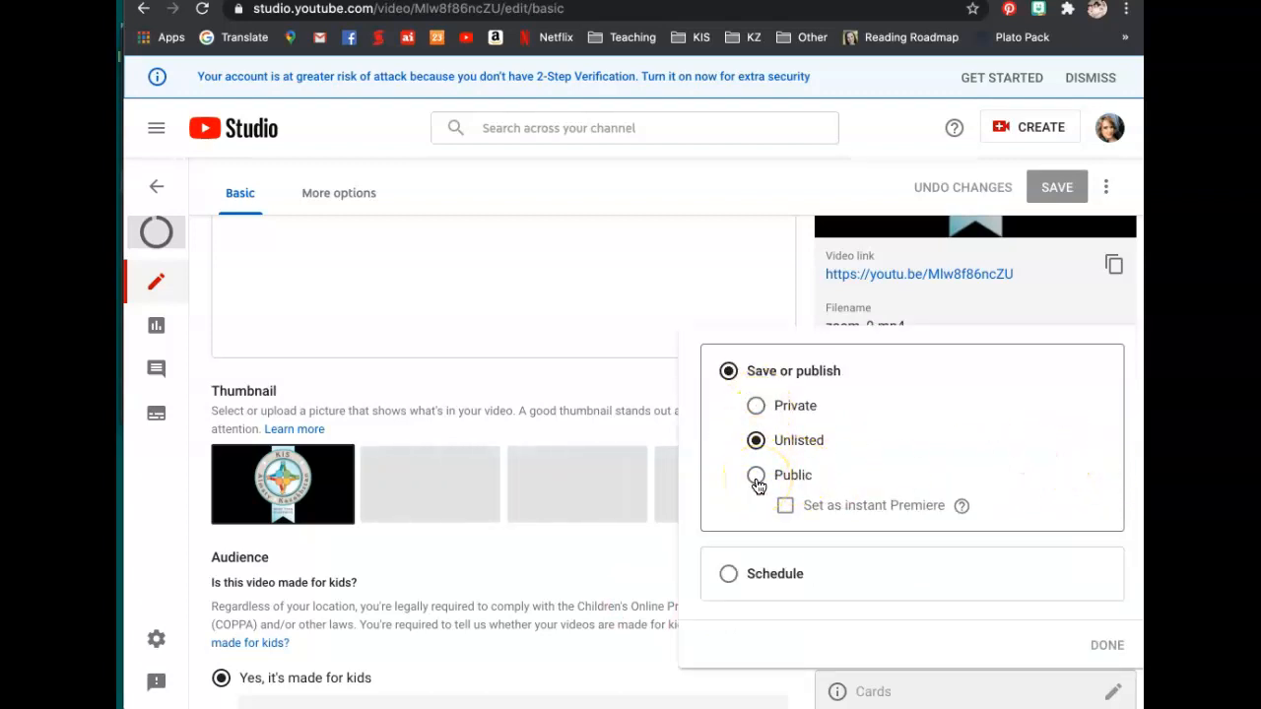
pyautogui.click(652, 402)
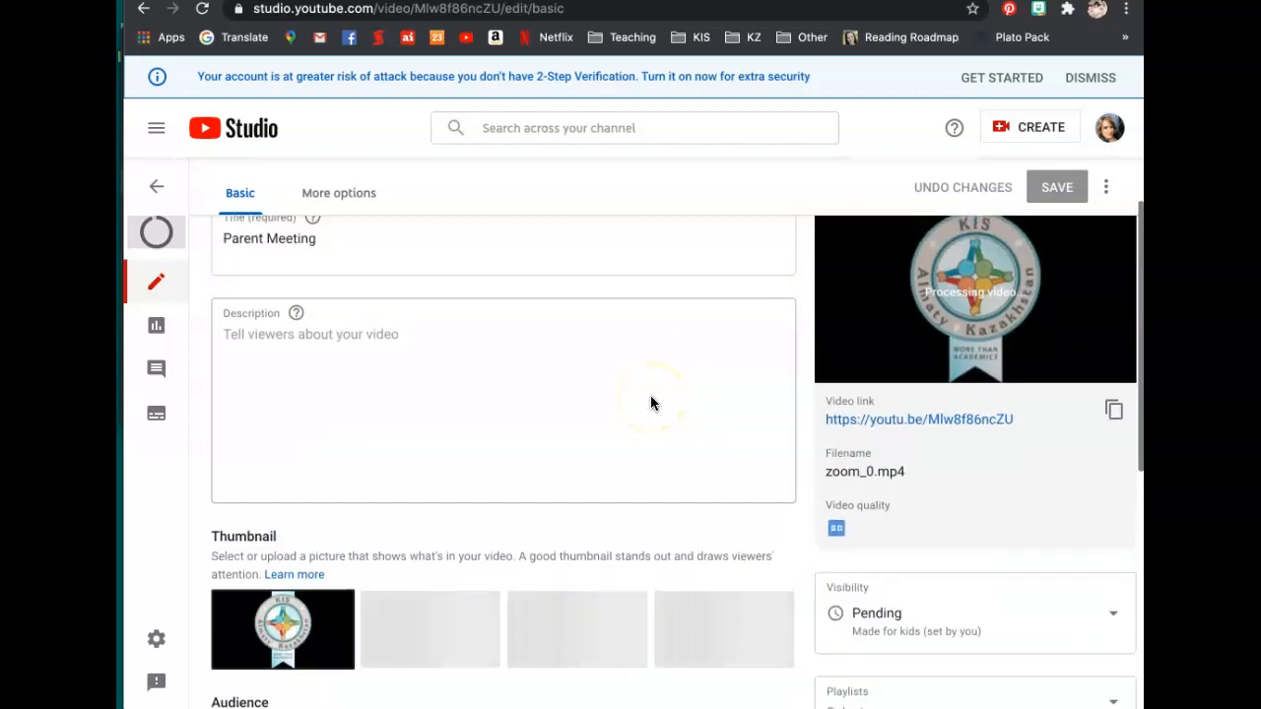
pyautogui.scroll(2, 652, 403)
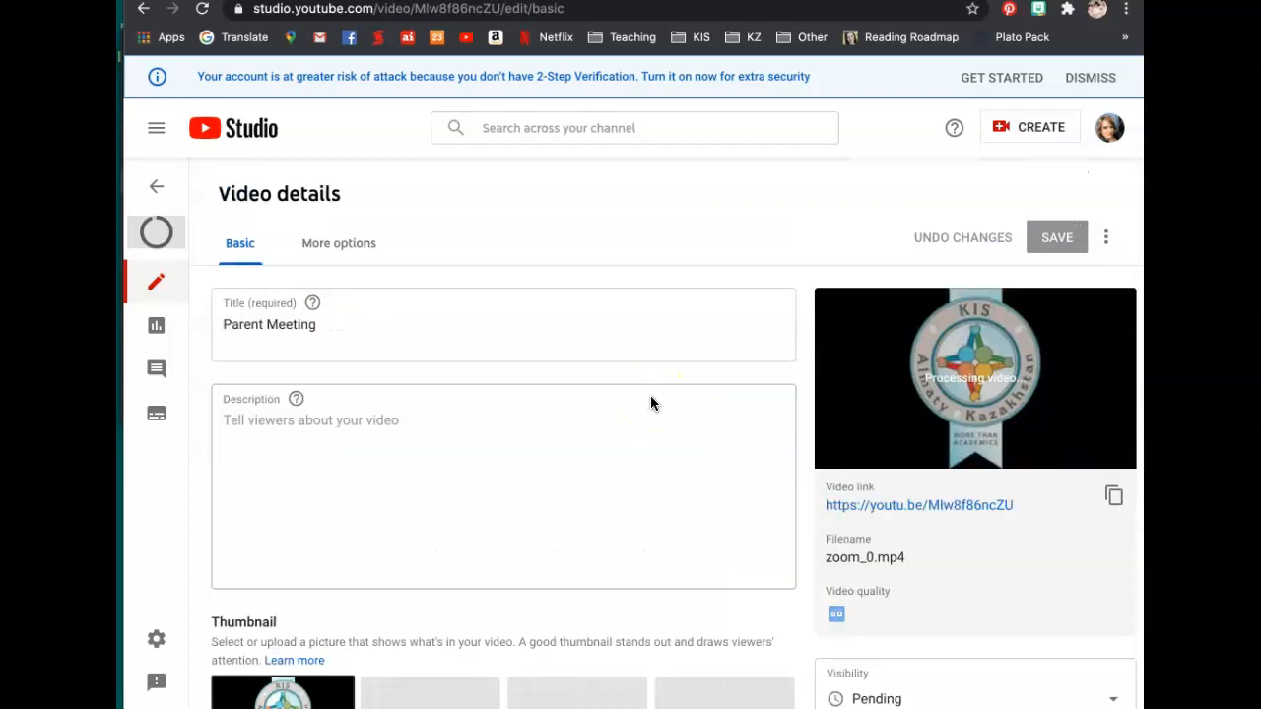
# Go back to the channel's video list, view the channel dashboard and return to the uploaded videos
pyautogui.click(154, 188)
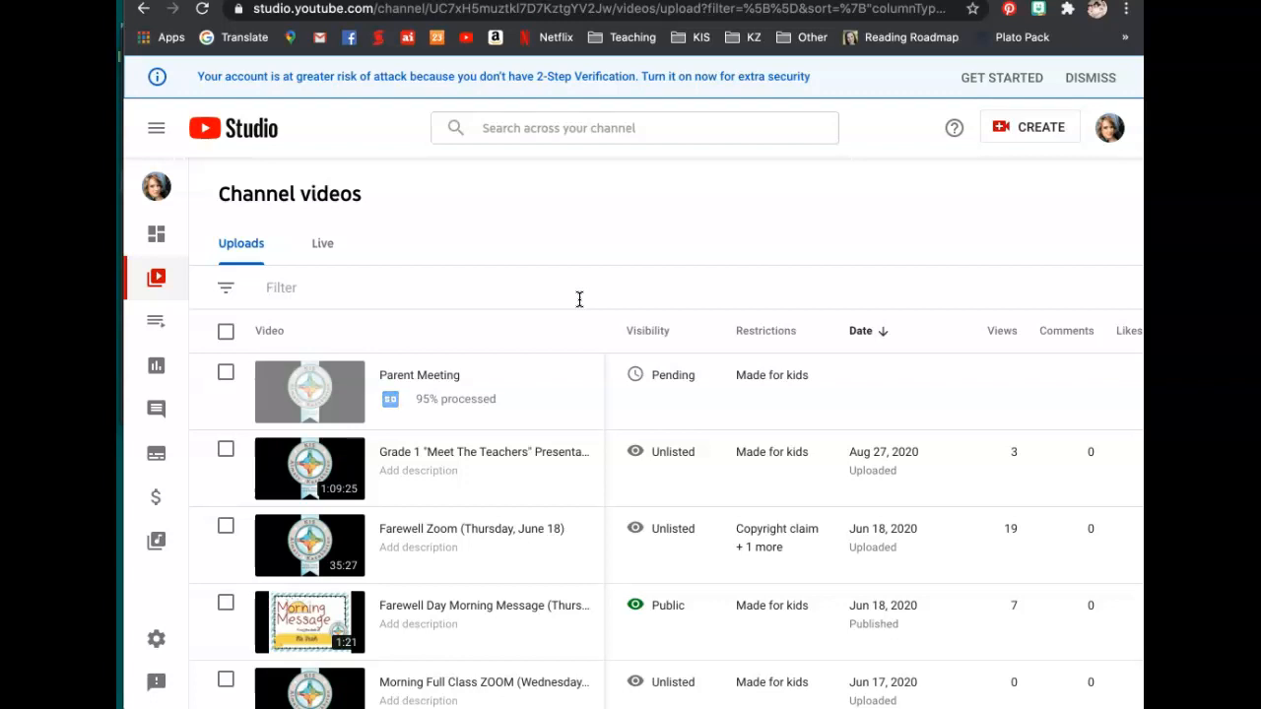
pyautogui.click(155, 245)
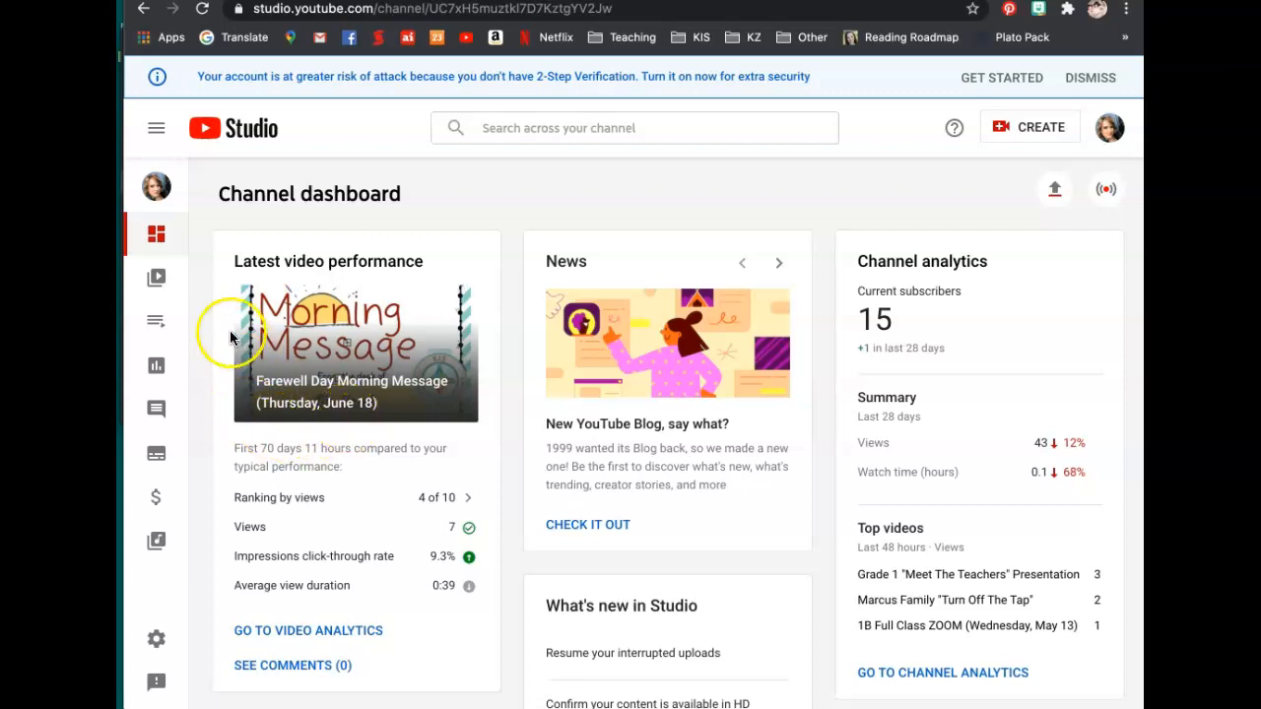
pyautogui.click(156, 285)
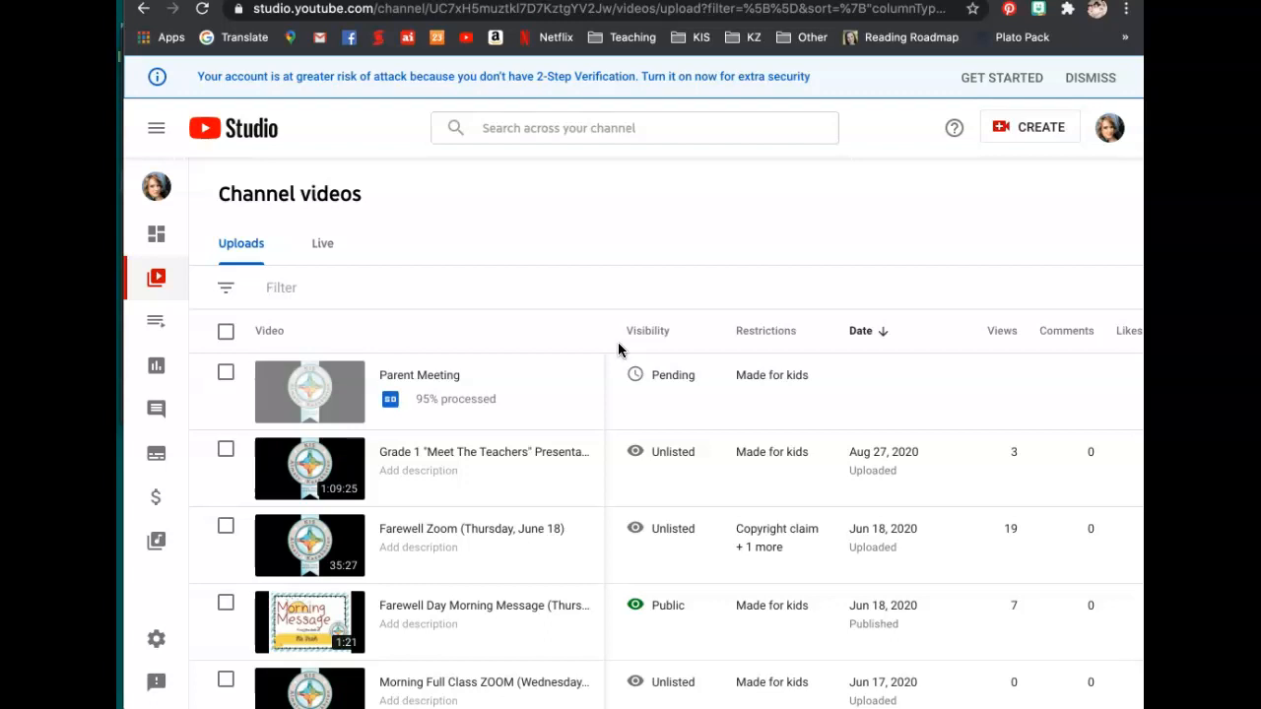
pyautogui.click(542, 494)
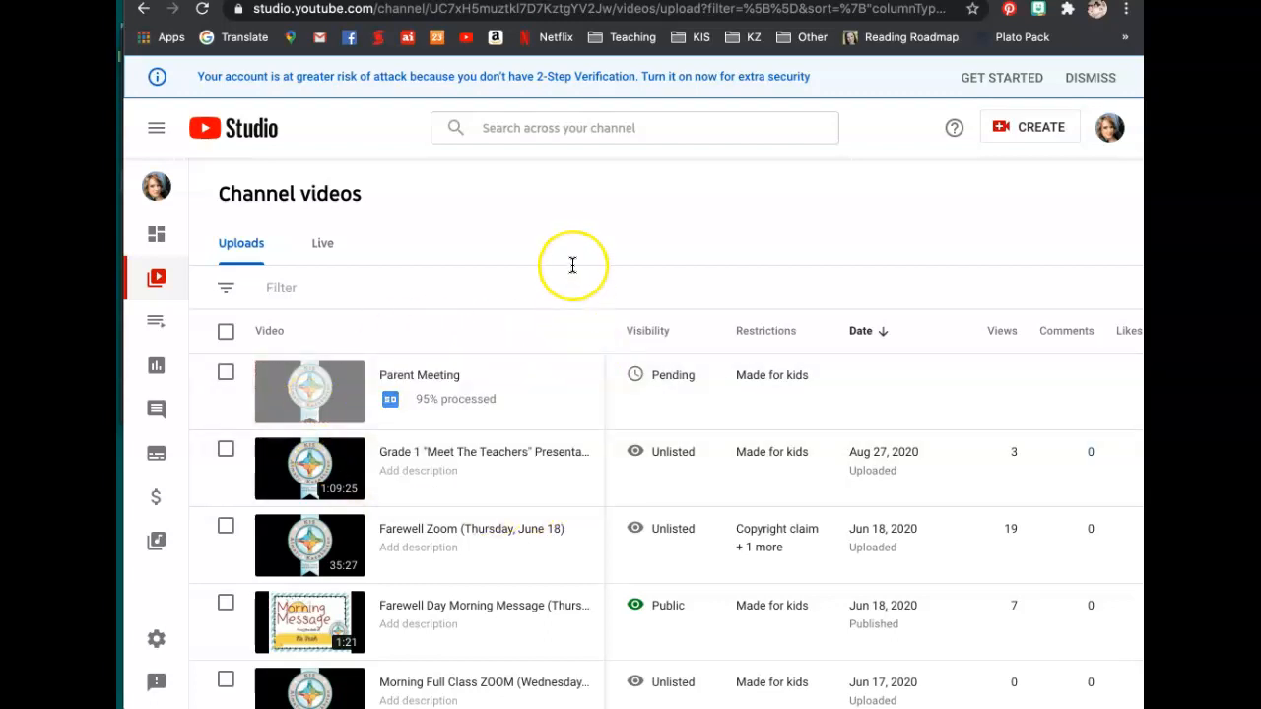